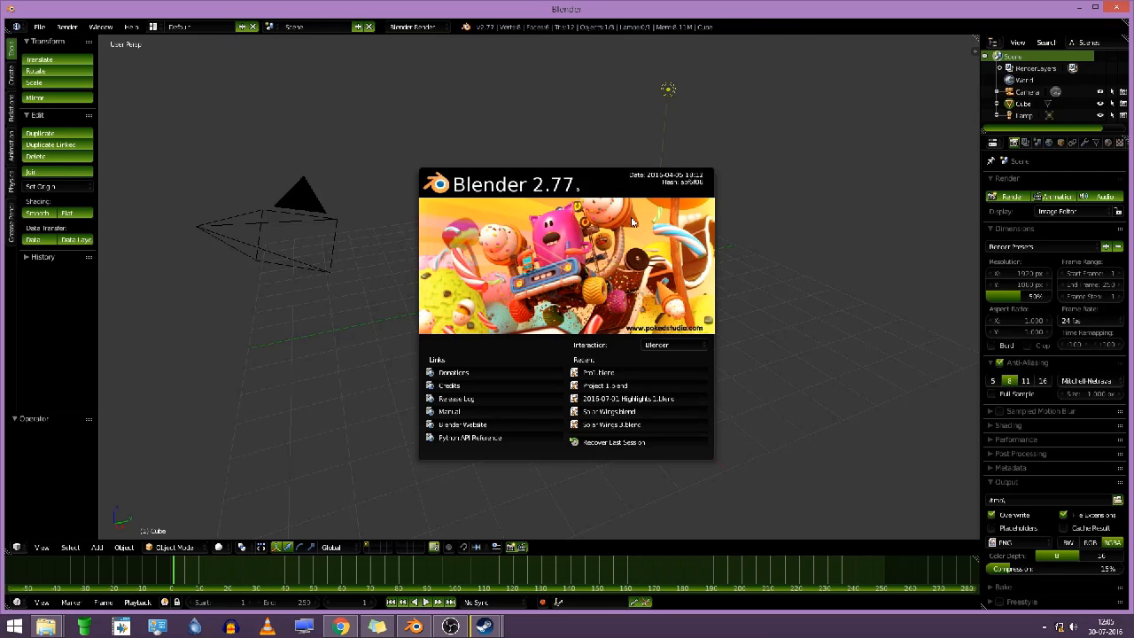
# Dismiss the splash screen and switch the screen layout to Video Editing.
pyautogui.click(830, 266)
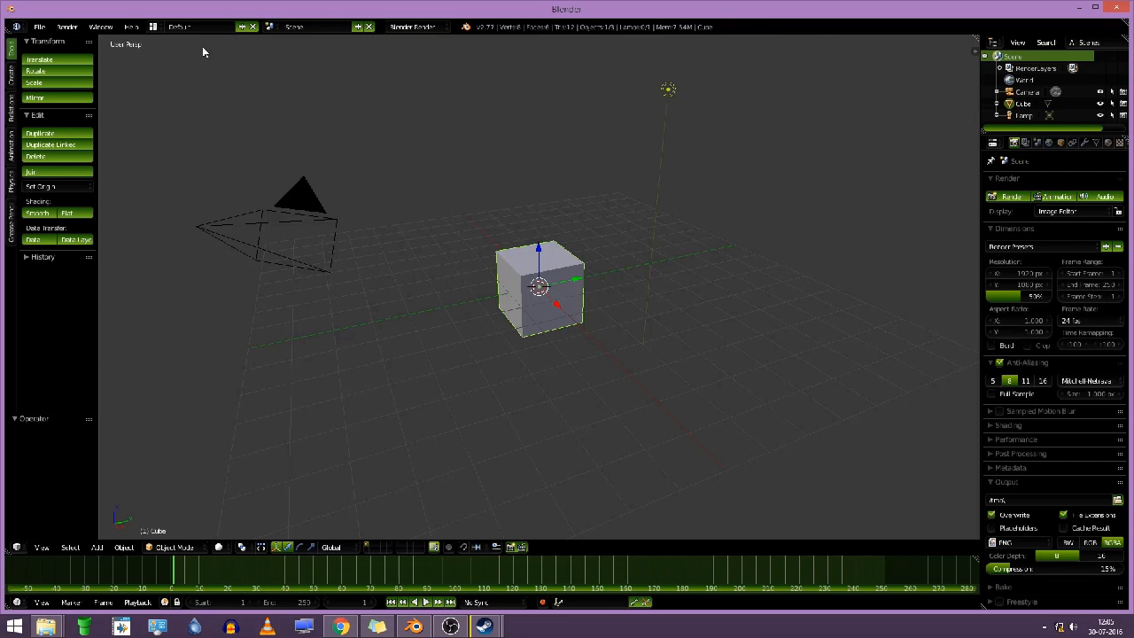
pyautogui.click(152, 28)
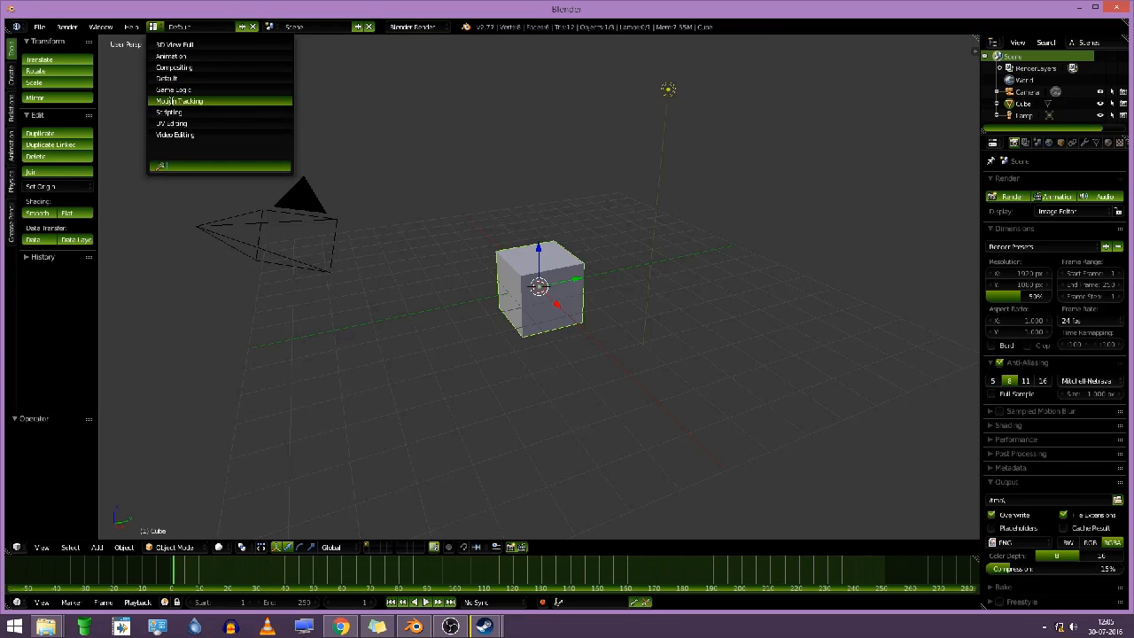
pyautogui.click(154, 26)
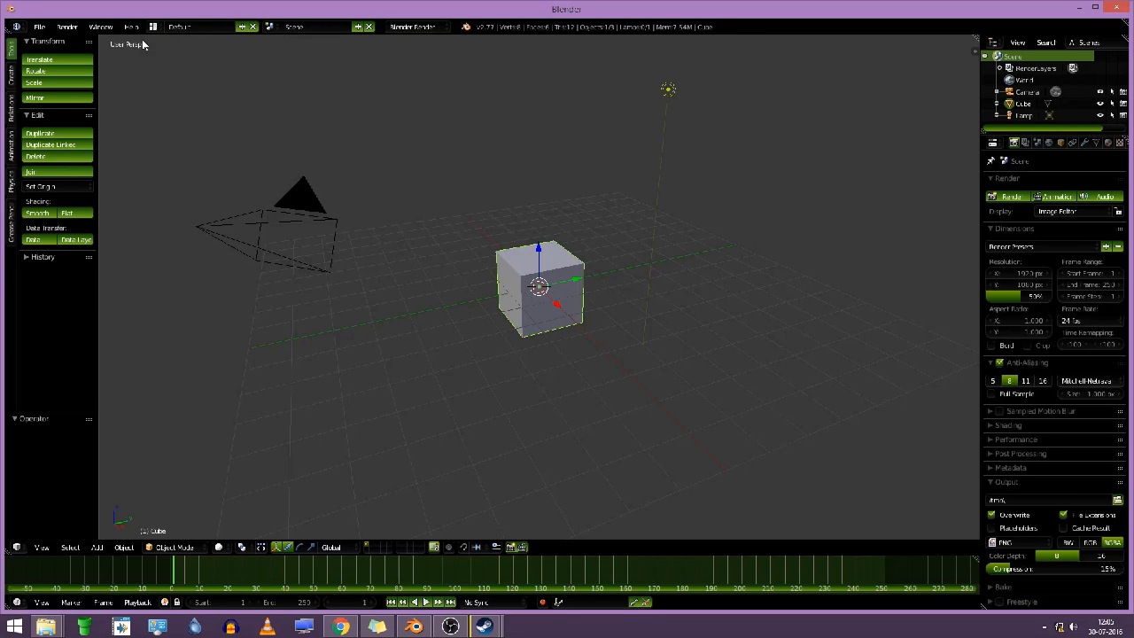
pyautogui.click(153, 27)
pyautogui.click(156, 28)
pyautogui.click(152, 28)
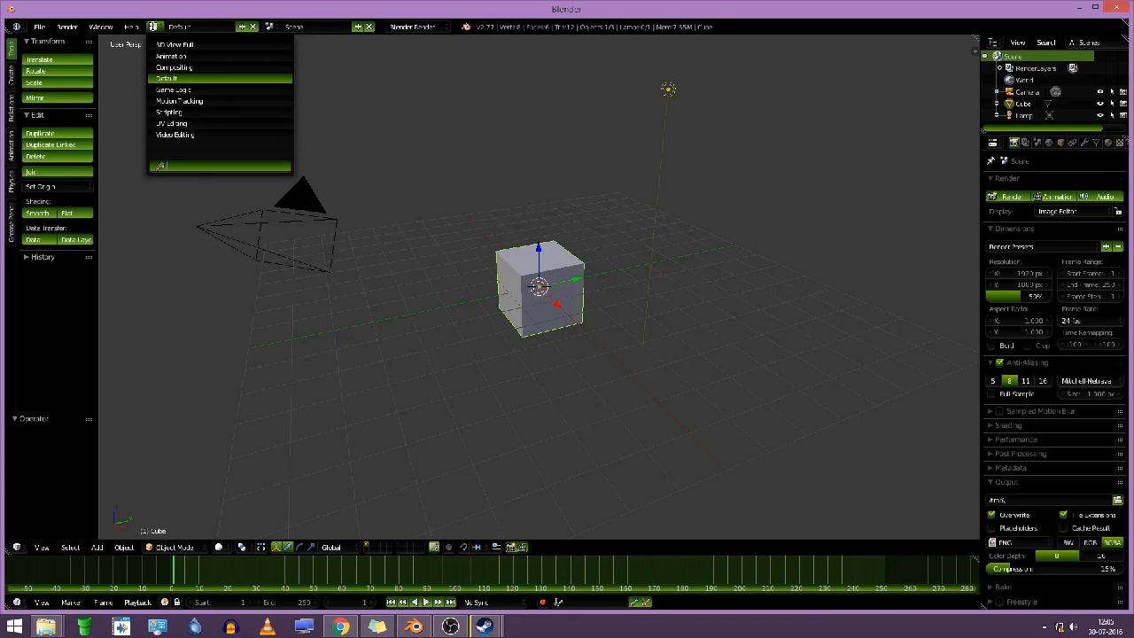
pyautogui.click(177, 135)
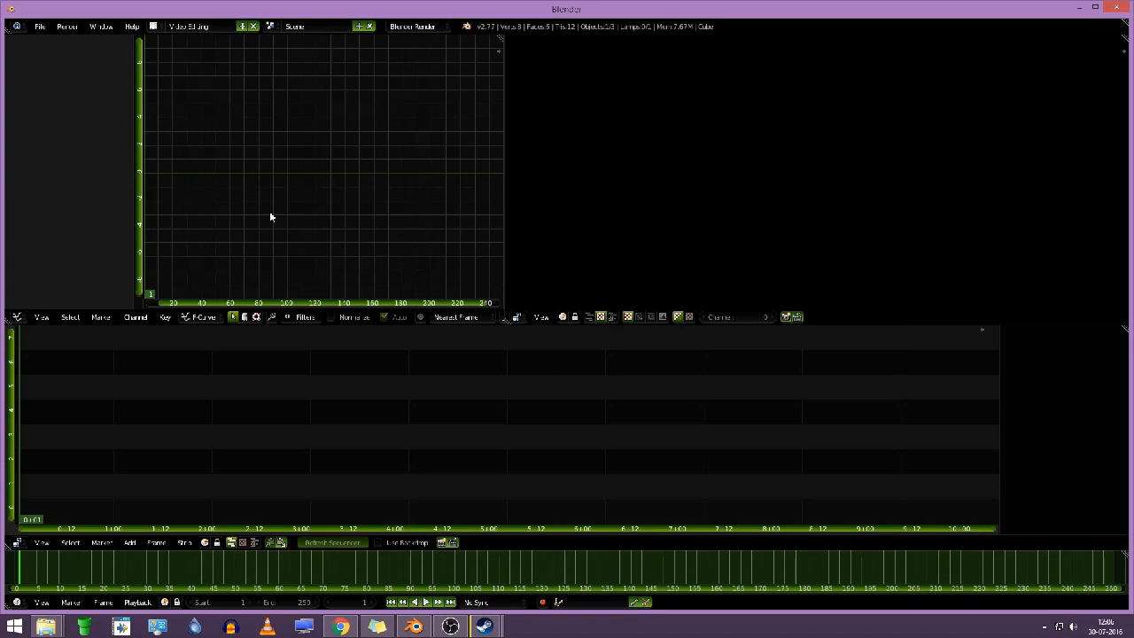
# Change the Graph Editor area to the Properties editor to show the render settings.
pyautogui.click(18, 321)
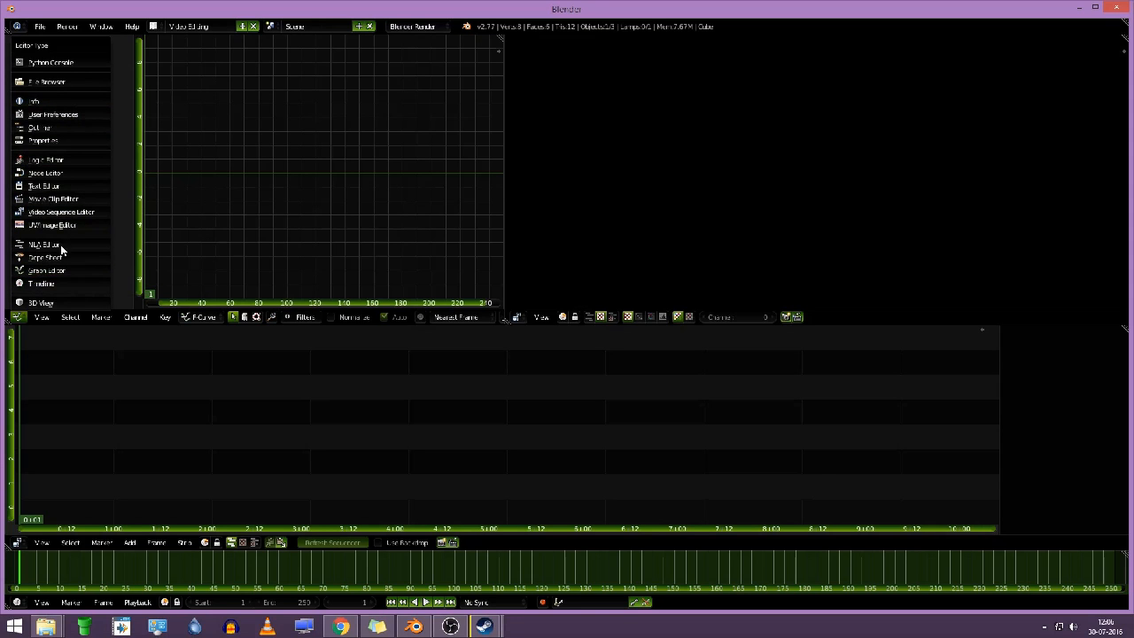
pyautogui.click(52, 144)
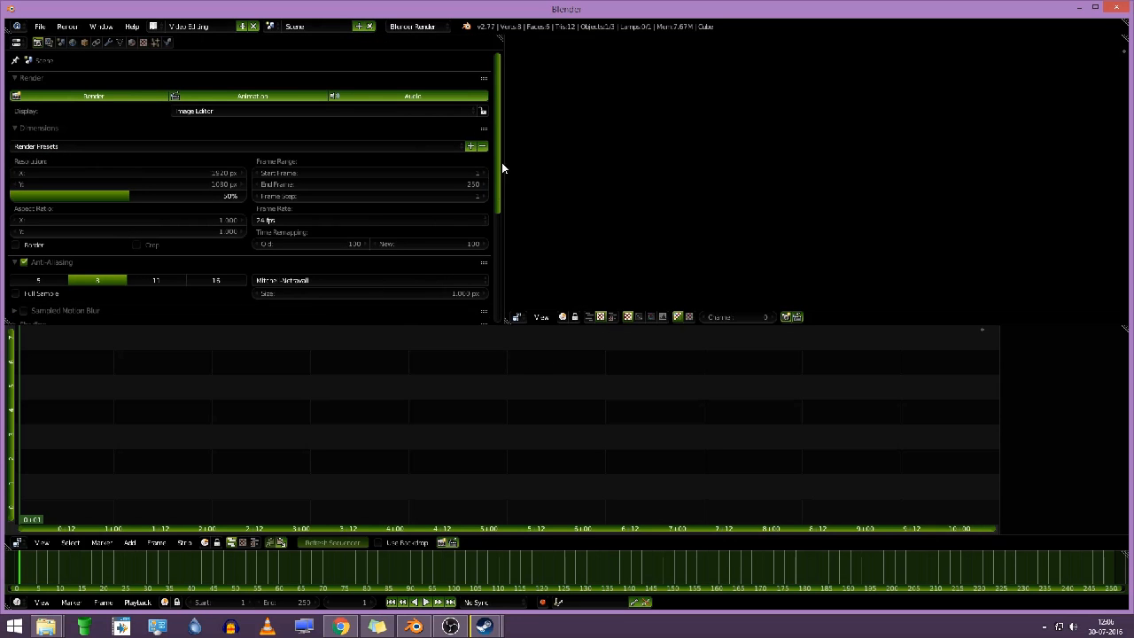
pyautogui.moveTo(497, 141); pyautogui.dragTo(501, 98)
pyautogui.click(133, 172)
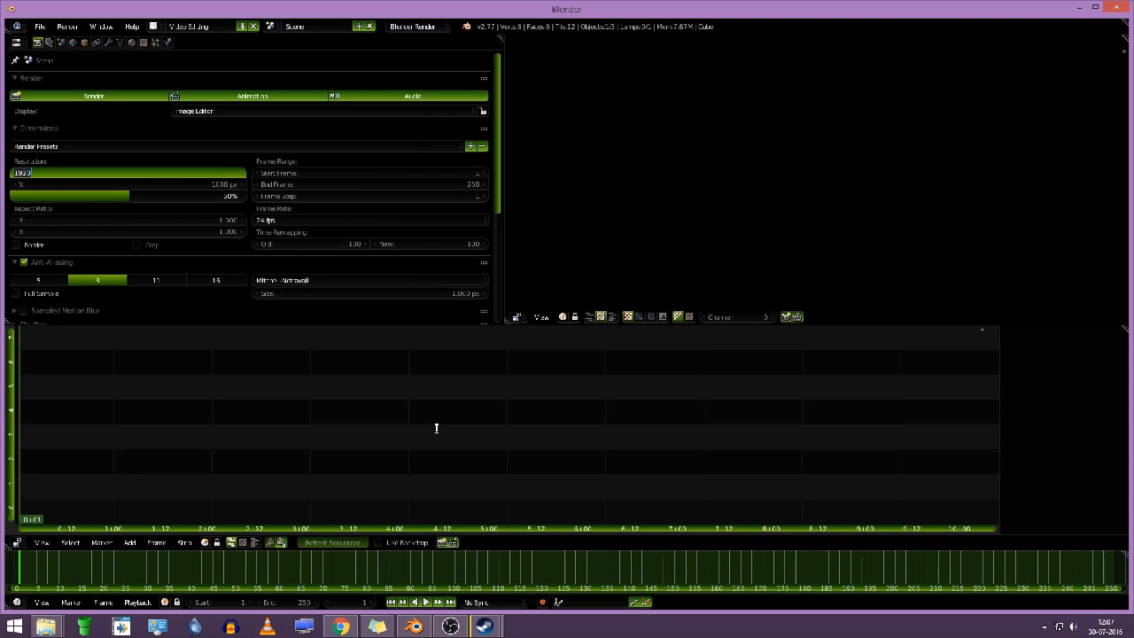
pyautogui.press('Return')
pyautogui.click(282, 221)
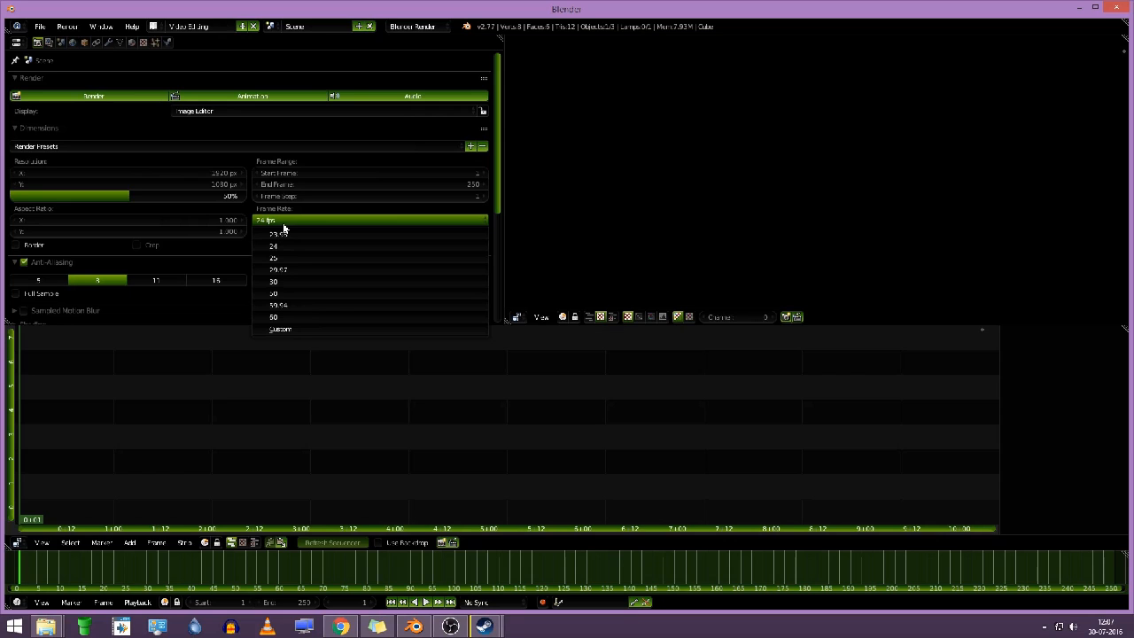
pyautogui.click(274, 221)
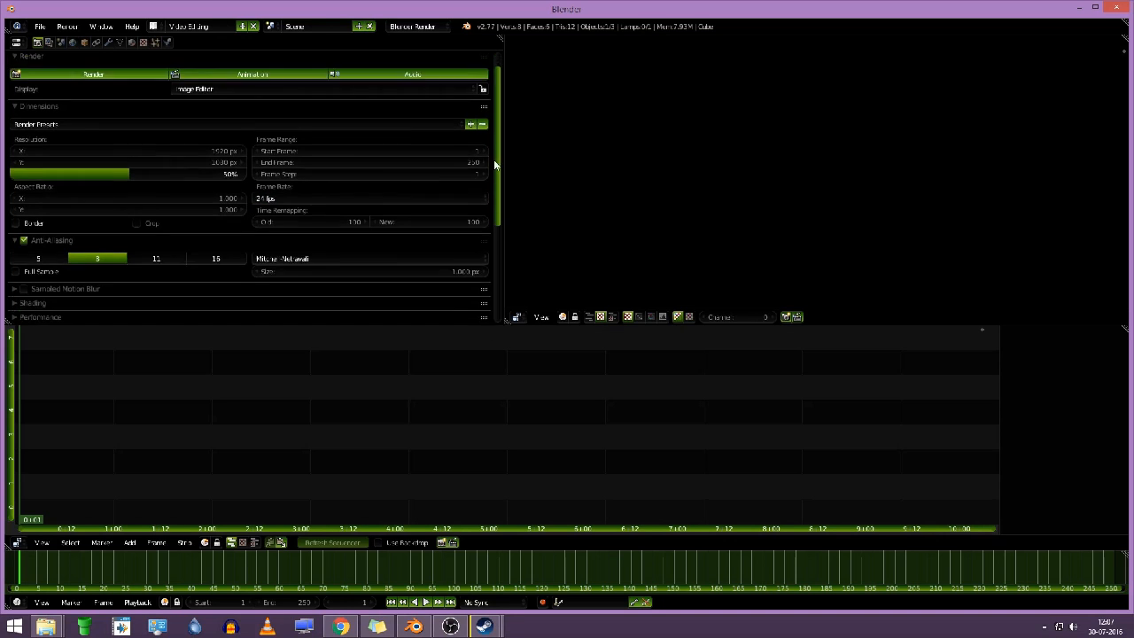
pyautogui.scroll(-5, 265, 177)
pyautogui.scroll(5, 236, 190)
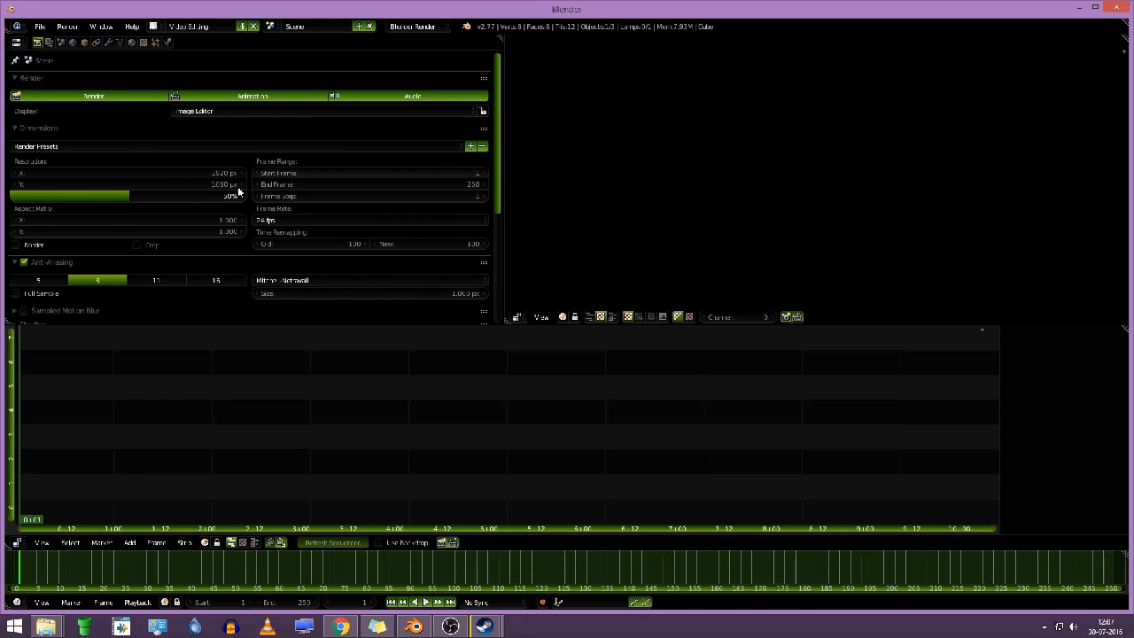
# Set the render resolution to 1280 px in X and 720 px in Y.
pyautogui.click(140, 177)
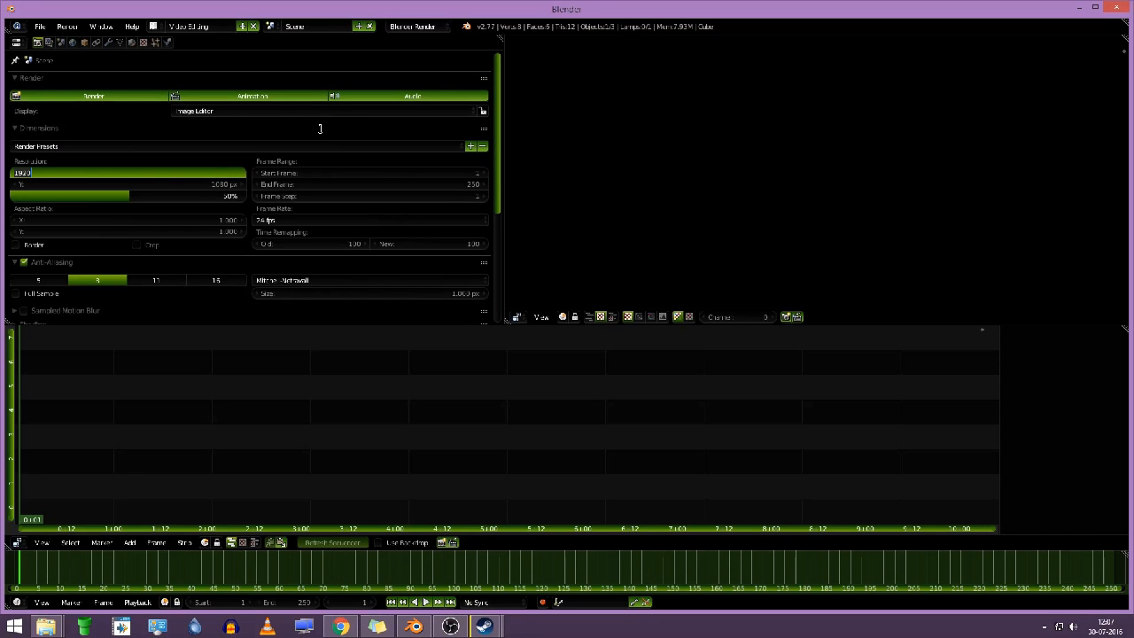
pyautogui.press('Tab')
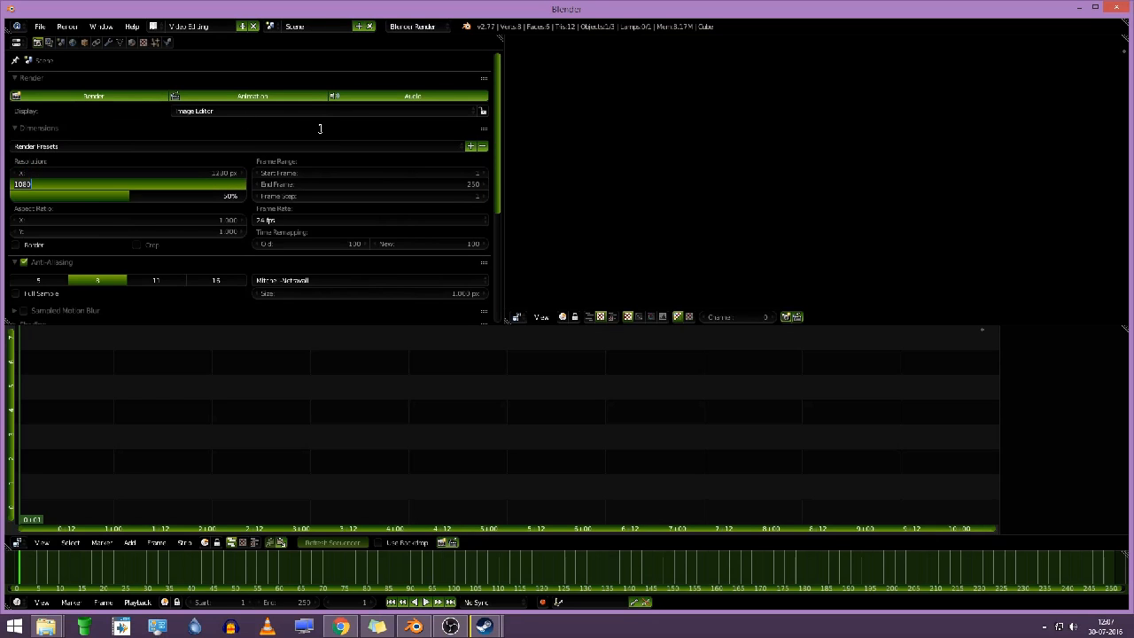
pyautogui.write('192')
pyautogui.press('BackSpace')
pyautogui.press('BackSpace')
pyautogui.press('BackSpace')
pyautogui.write('720')
pyautogui.press('Return')
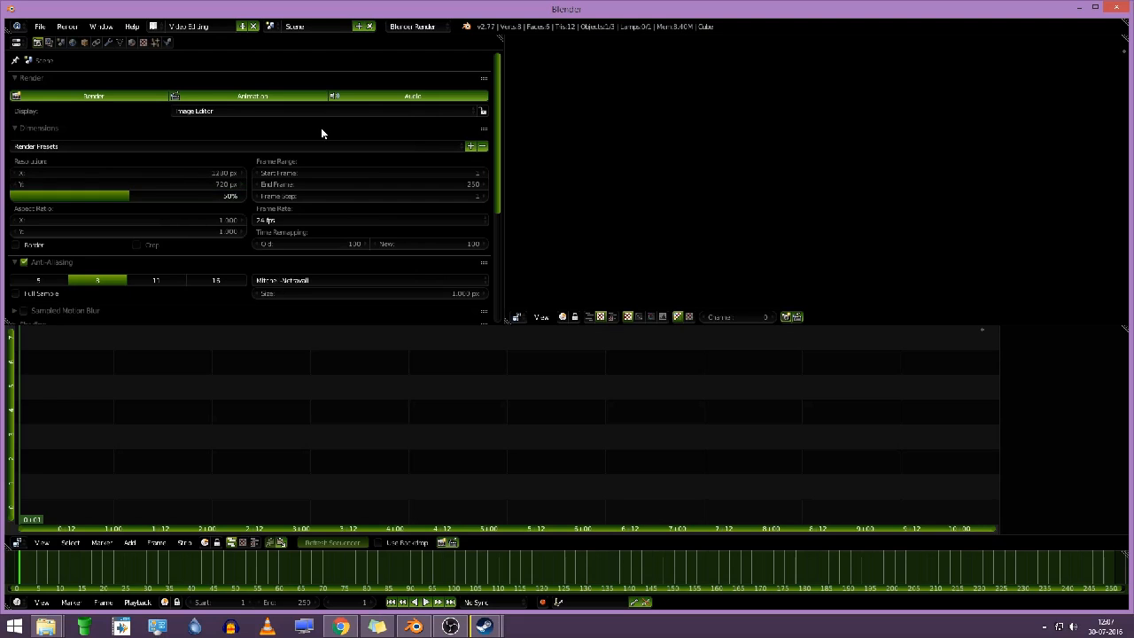
# Set the render resolution percentage scale to 100%.
pyautogui.click(171, 196)
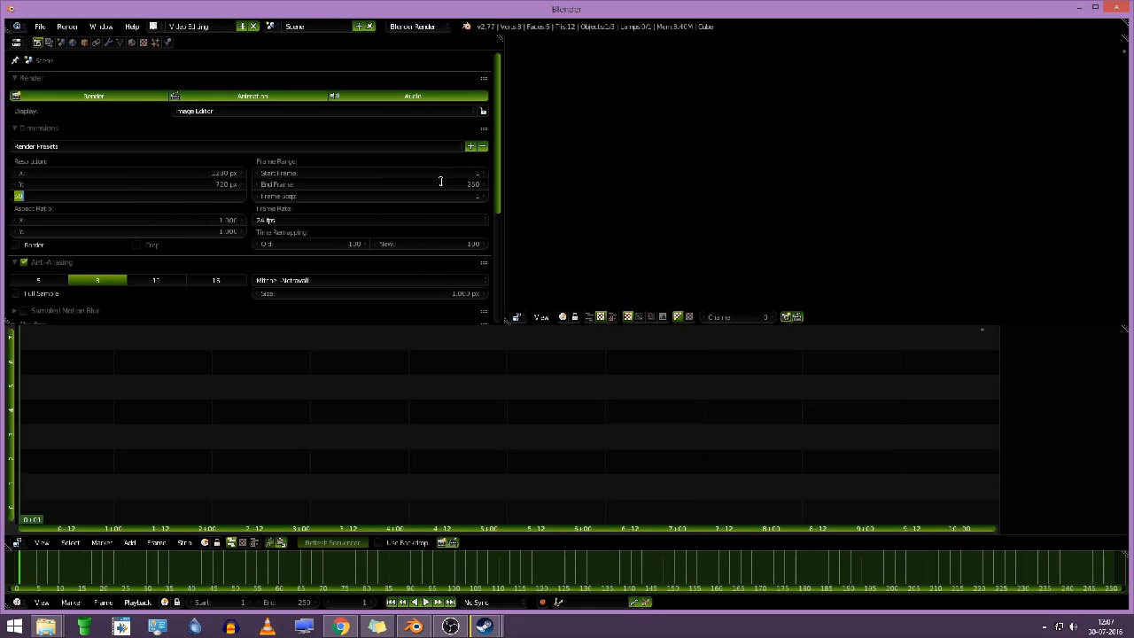
pyautogui.click(133, 211)
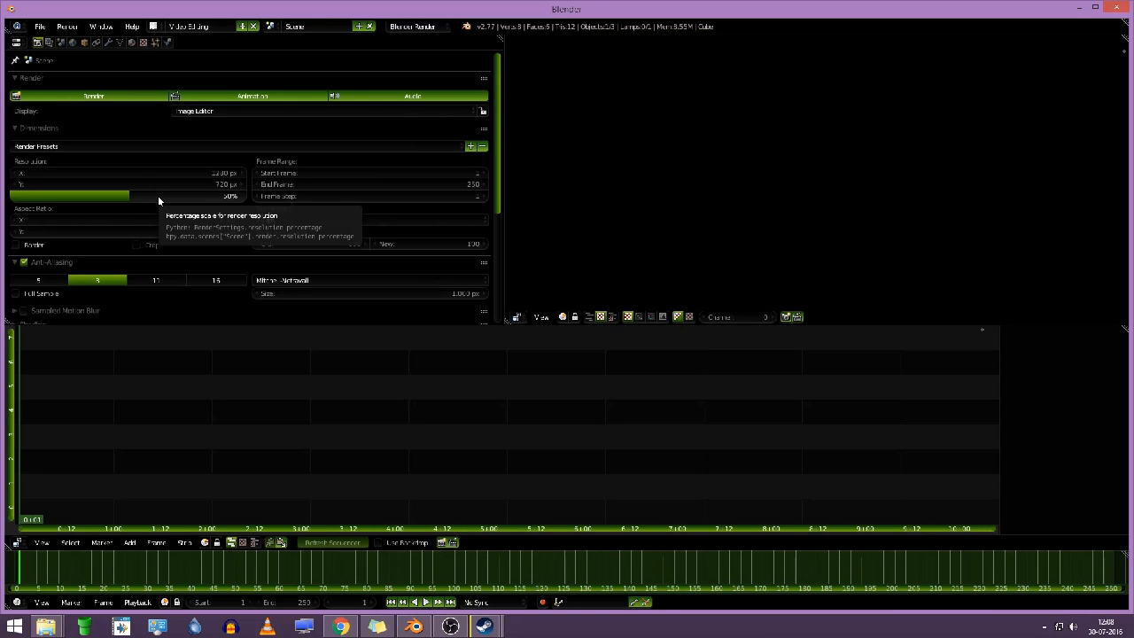
pyautogui.click(158, 196)
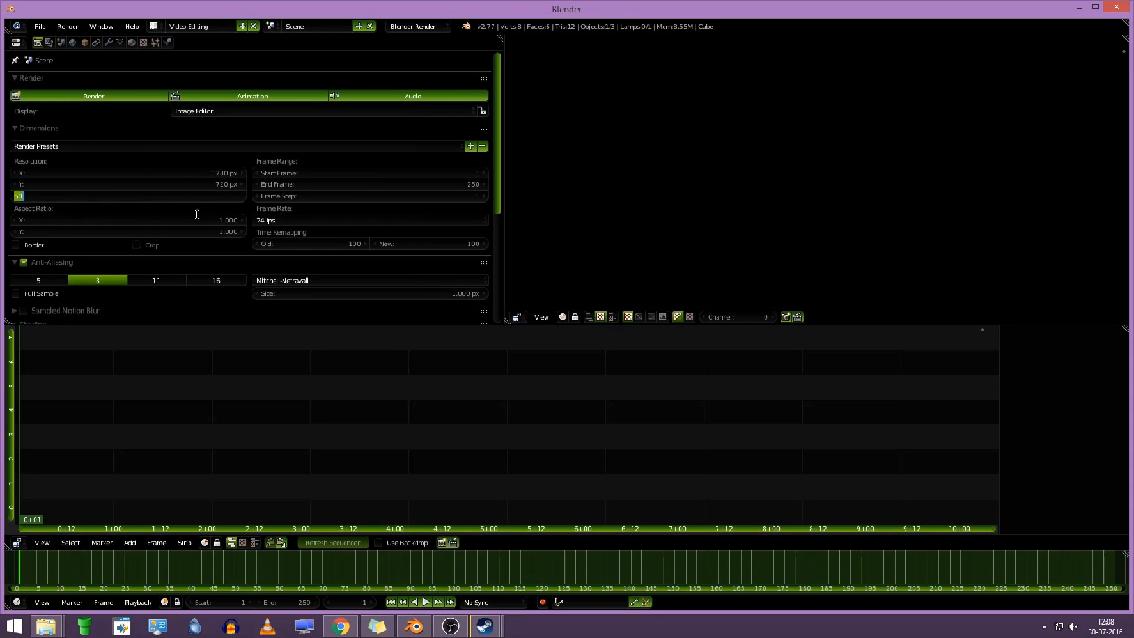
pyautogui.write('100')
pyautogui.press('Return')
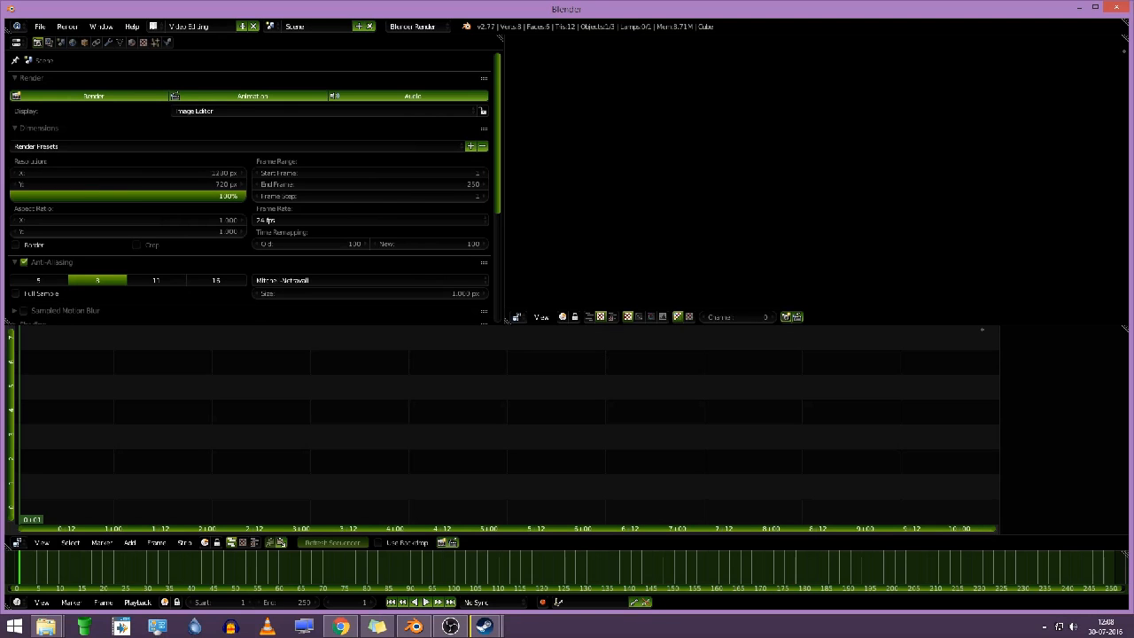
# Set the end frame of the frame range to 100000.
pyautogui.click(292, 183)
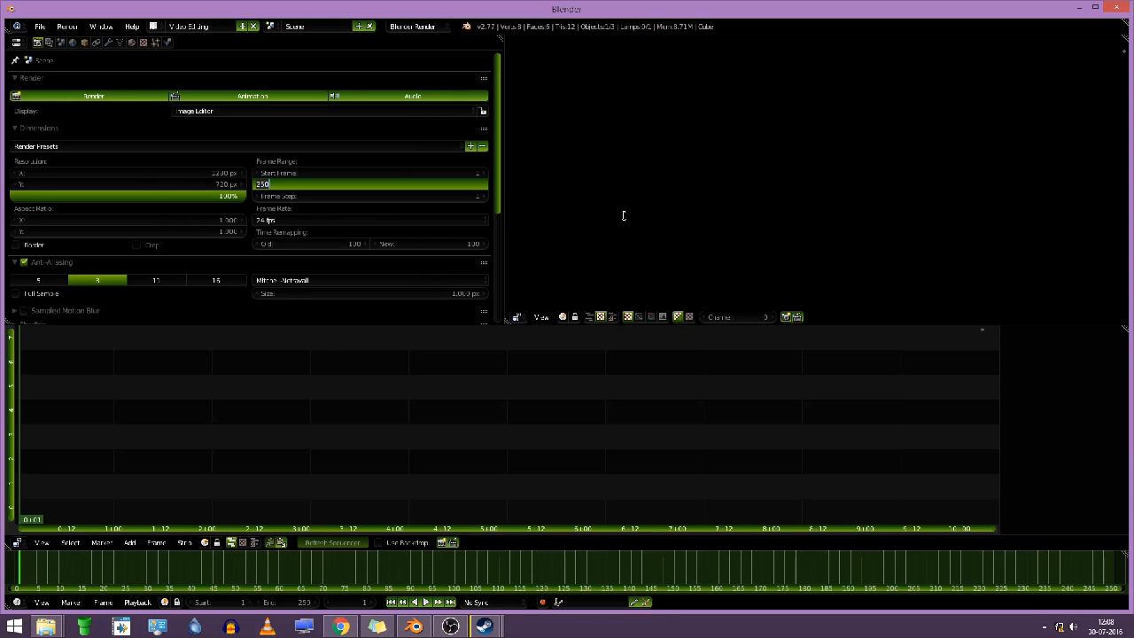
pyautogui.write('100000')
pyautogui.press('Return')
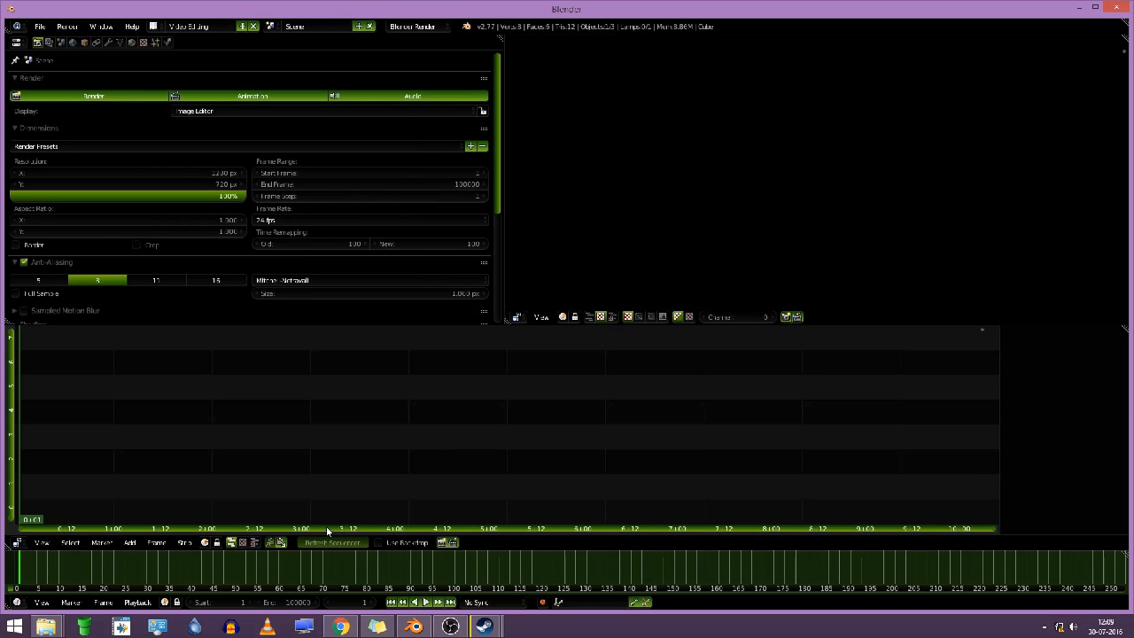
pyautogui.moveTo(326, 529); pyautogui.dragTo(538, 531)
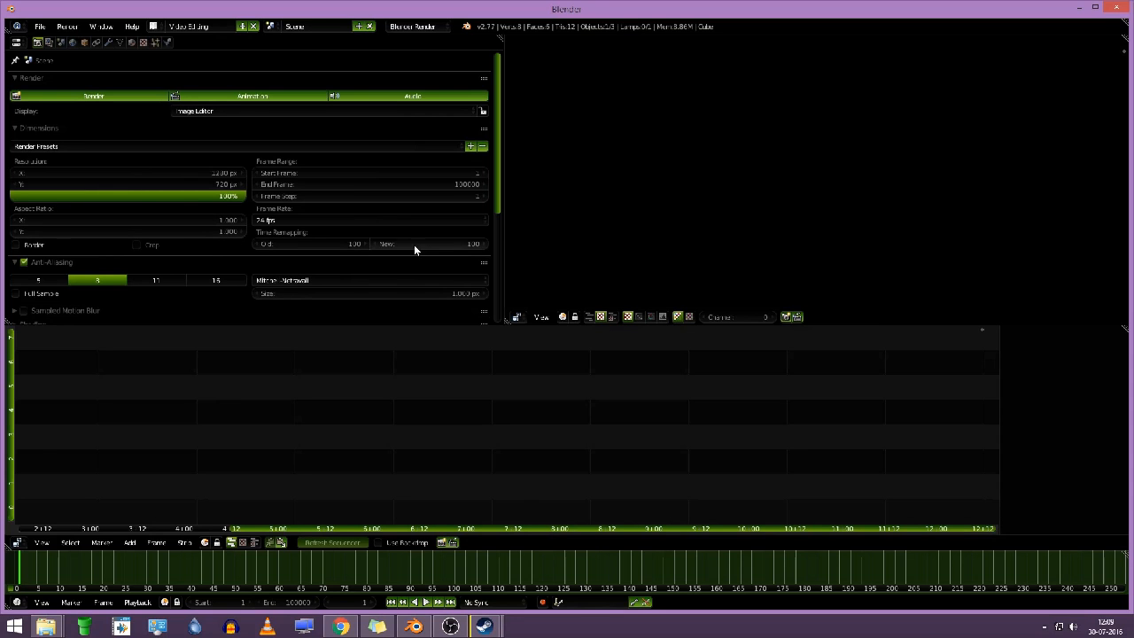
# Switch to the CSGO folder in File Explorer, minimise the Recording folder window, and place the CSGO window clear of the render settings.
pyautogui.click(323, 225)
pyautogui.click(352, 220)
pyautogui.moveTo(46, 626)
pyautogui.click(203, 559)
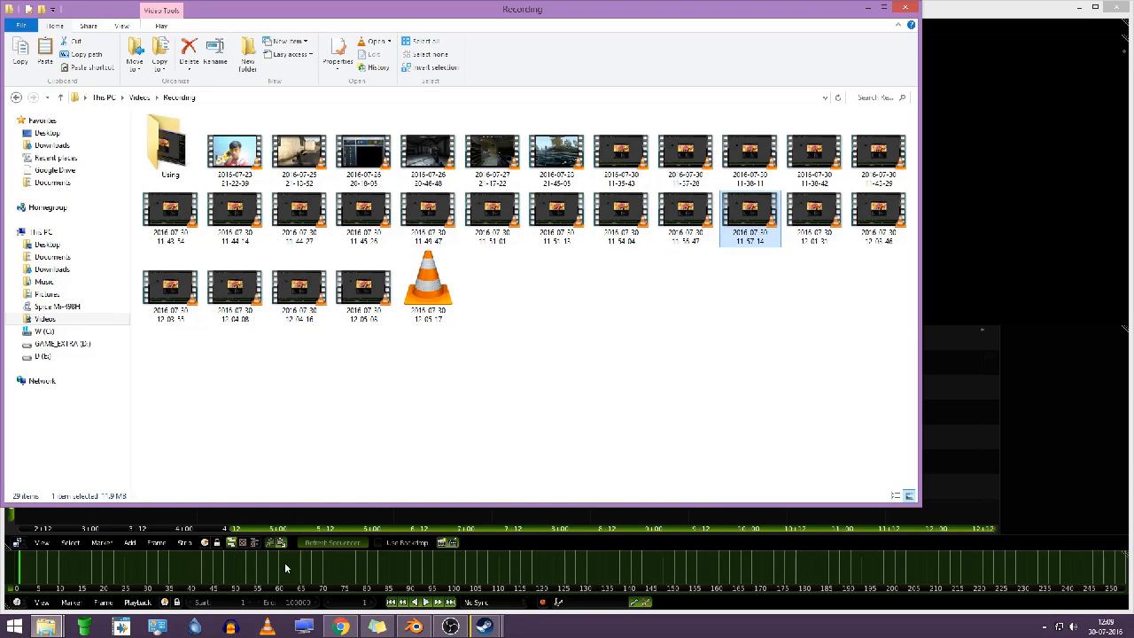
pyautogui.click(71, 551)
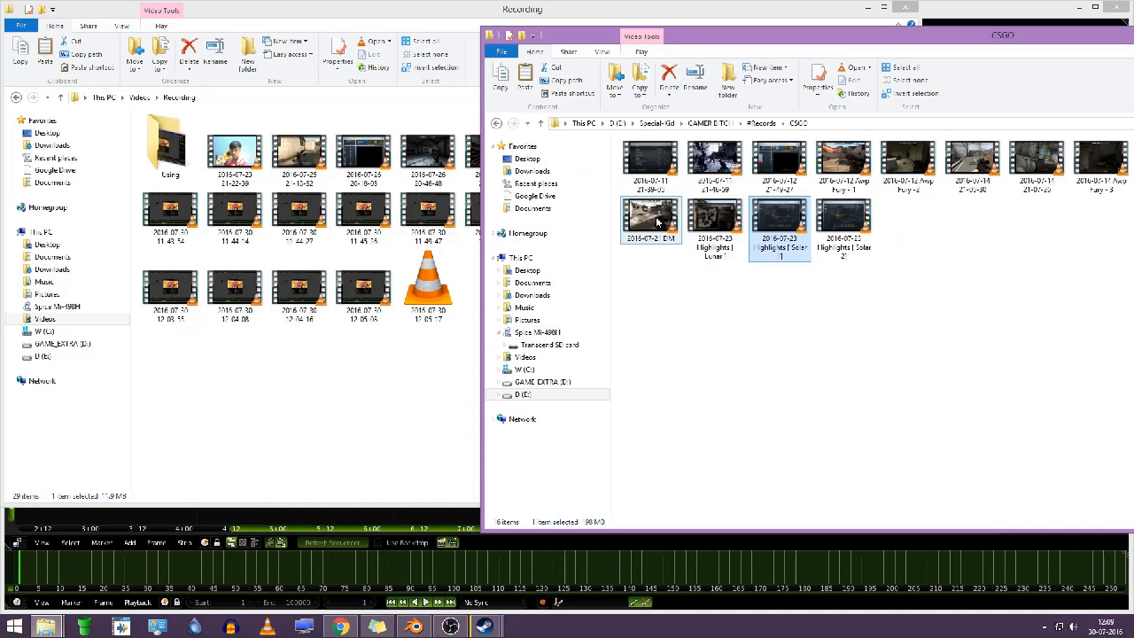
pyautogui.moveTo(876, 40); pyautogui.dragTo(590, 71)
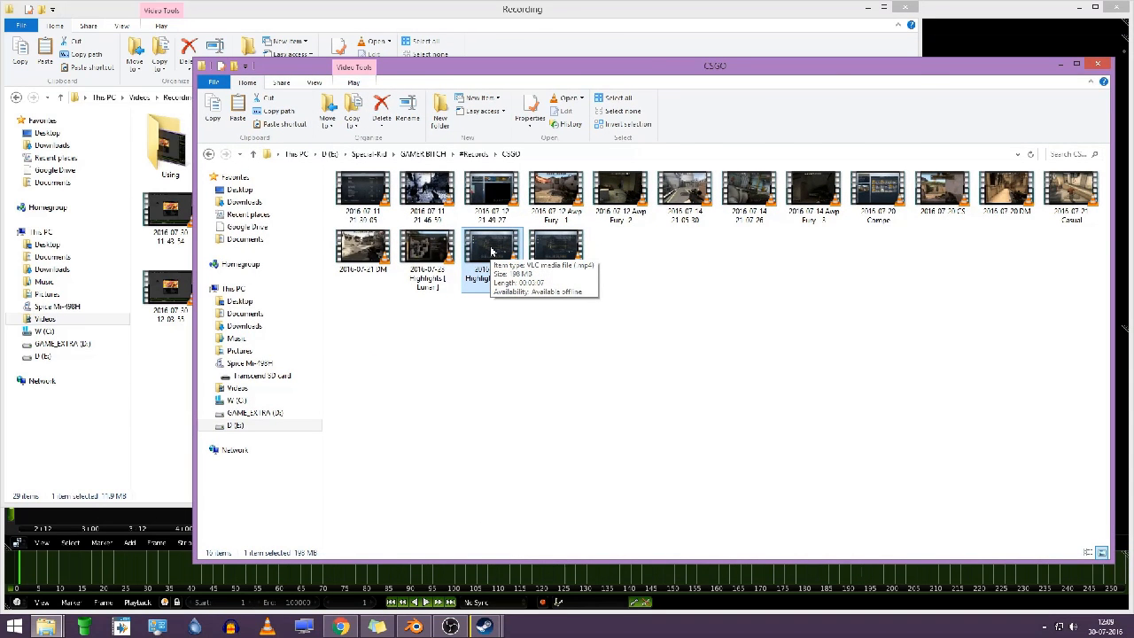
pyautogui.click(515, 14)
pyautogui.press('super+Down')
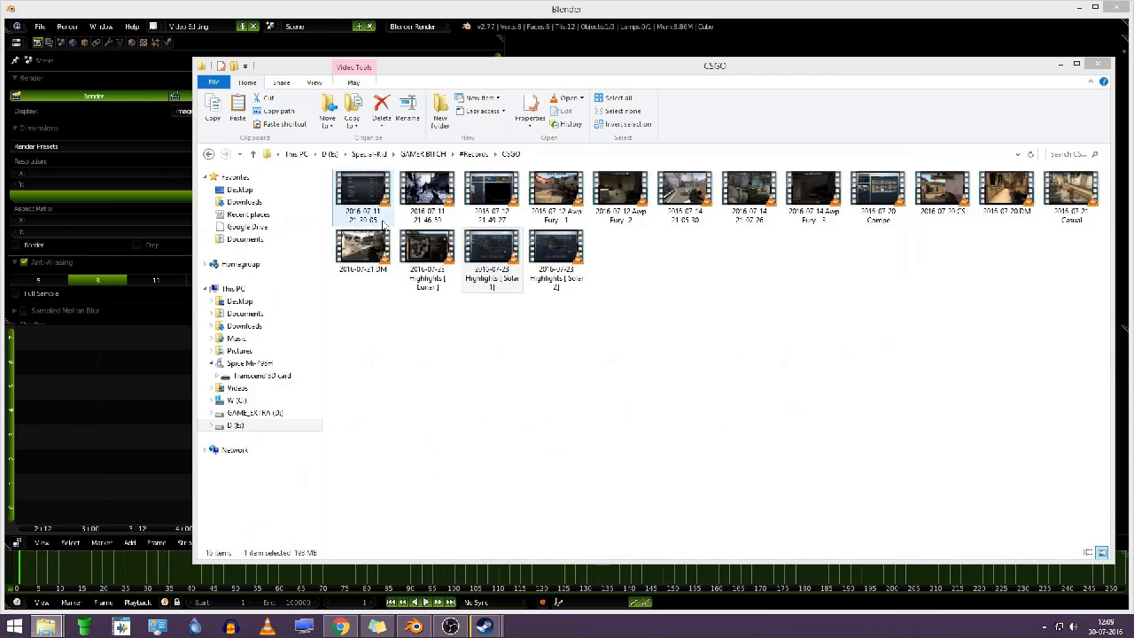
pyautogui.rightClick(493, 255)
pyautogui.doubleClick(511, 70)
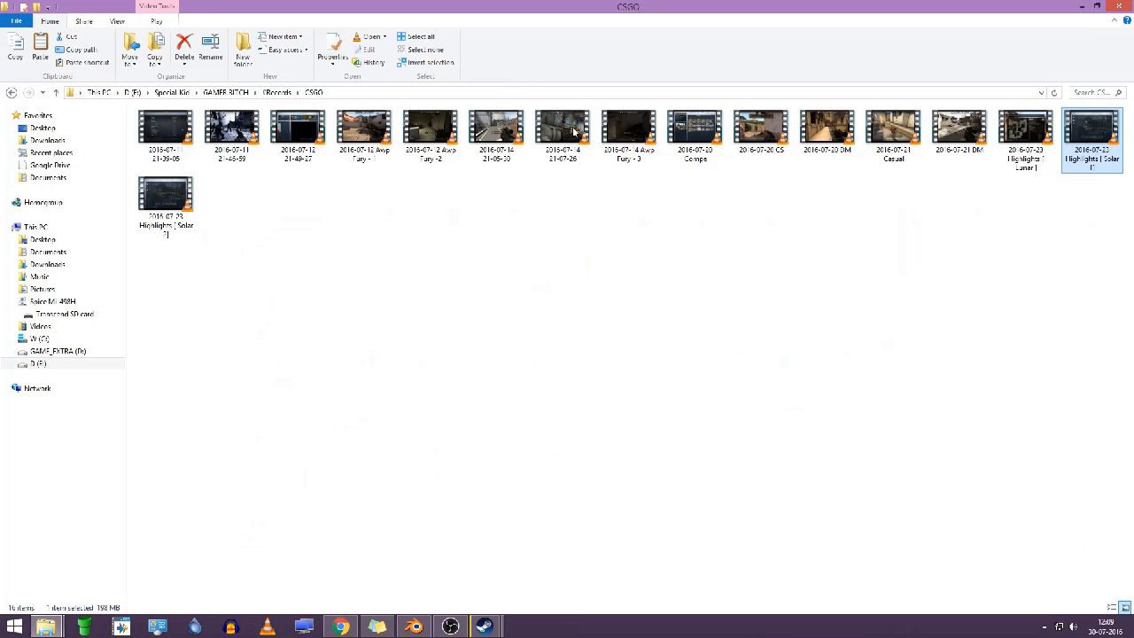
pyautogui.doubleClick(644, 12)
pyautogui.moveTo(572, 67); pyautogui.dragTo(747, 242)
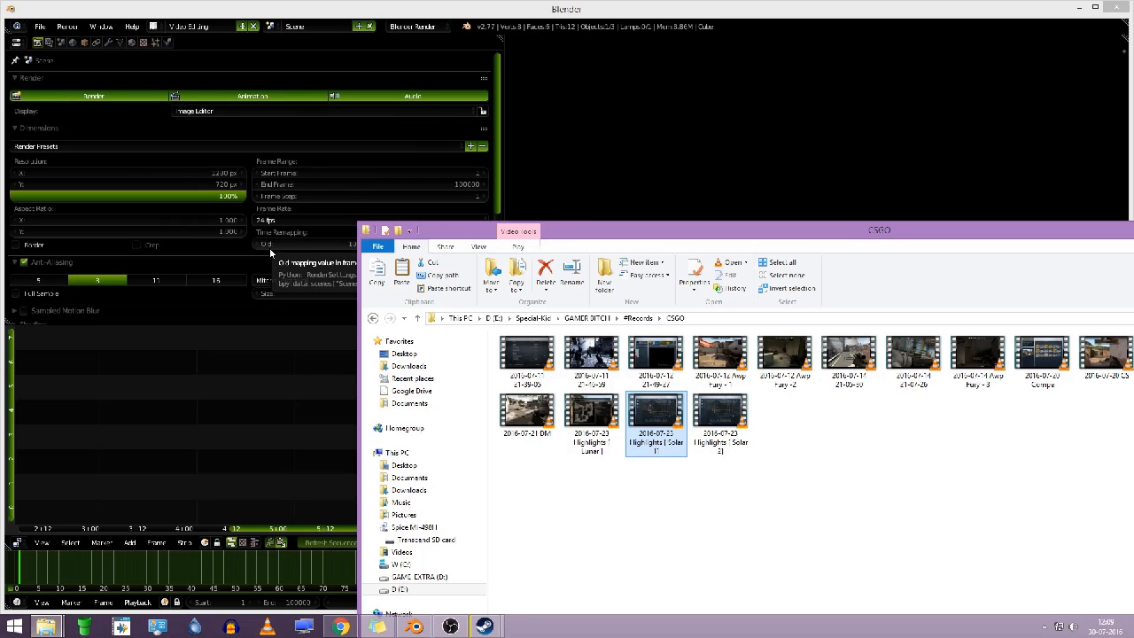
# Examine the frame size and frame rate in the detailed properties of the video 2016-07-23 Highlights [ Solar 1].
pyautogui.rightClick(650, 419)
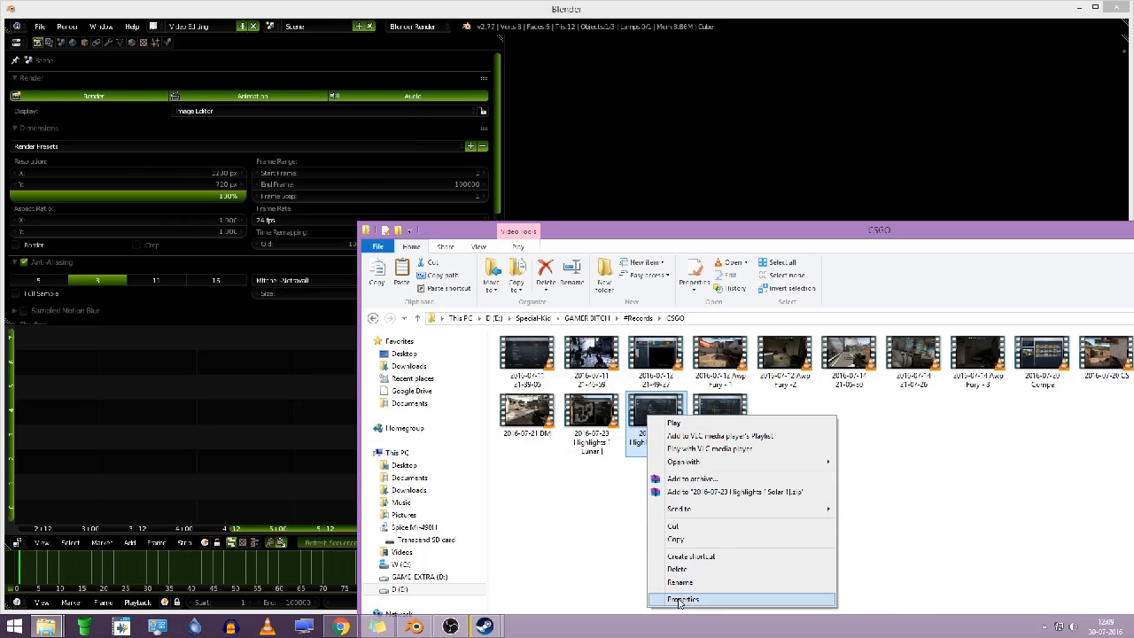
pyautogui.click(679, 600)
pyautogui.moveTo(790, 312); pyautogui.dragTo(332, 109)
pyautogui.click(272, 124)
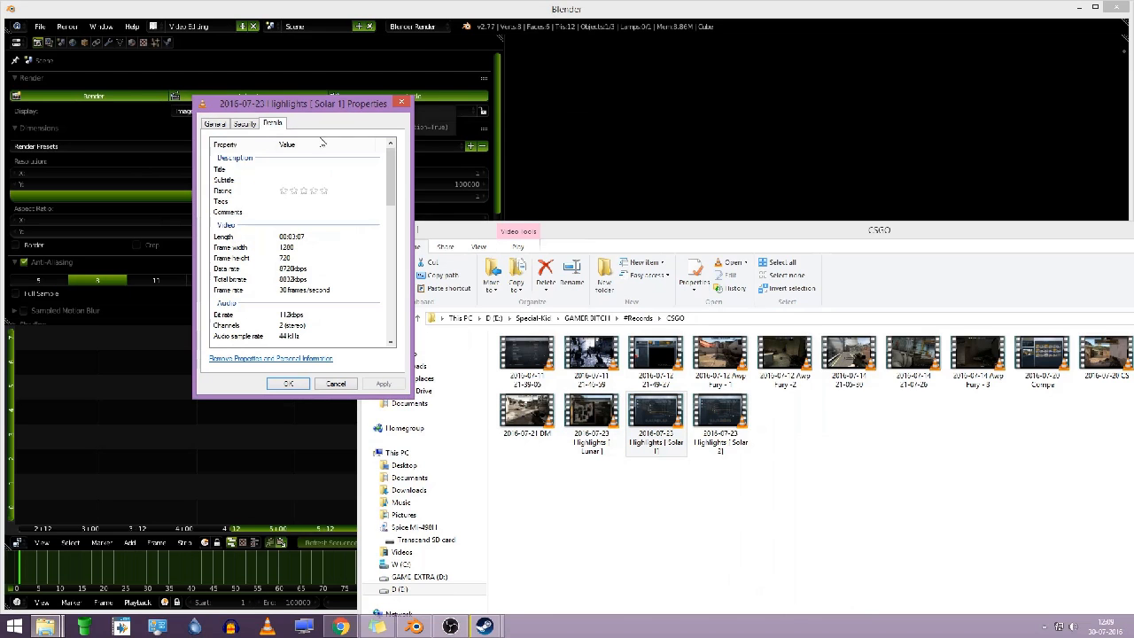
pyautogui.scroll(-1, 363, 248)
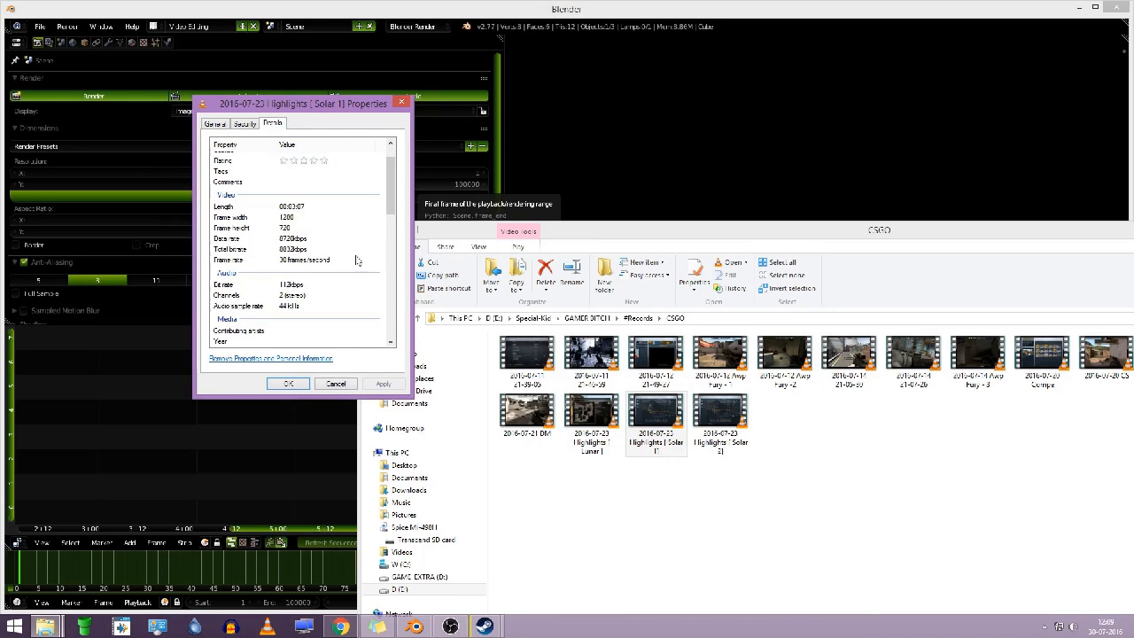
pyautogui.moveTo(389, 188); pyautogui.dragTo(390, 199)
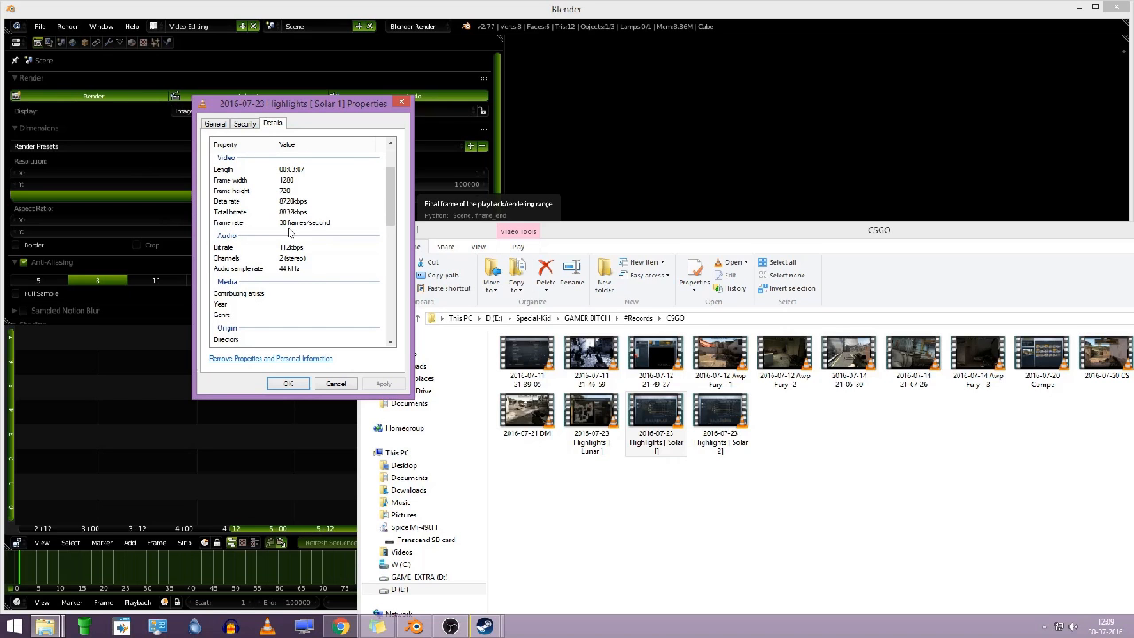
pyautogui.moveTo(349, 110); pyautogui.dragTo(916, 171)
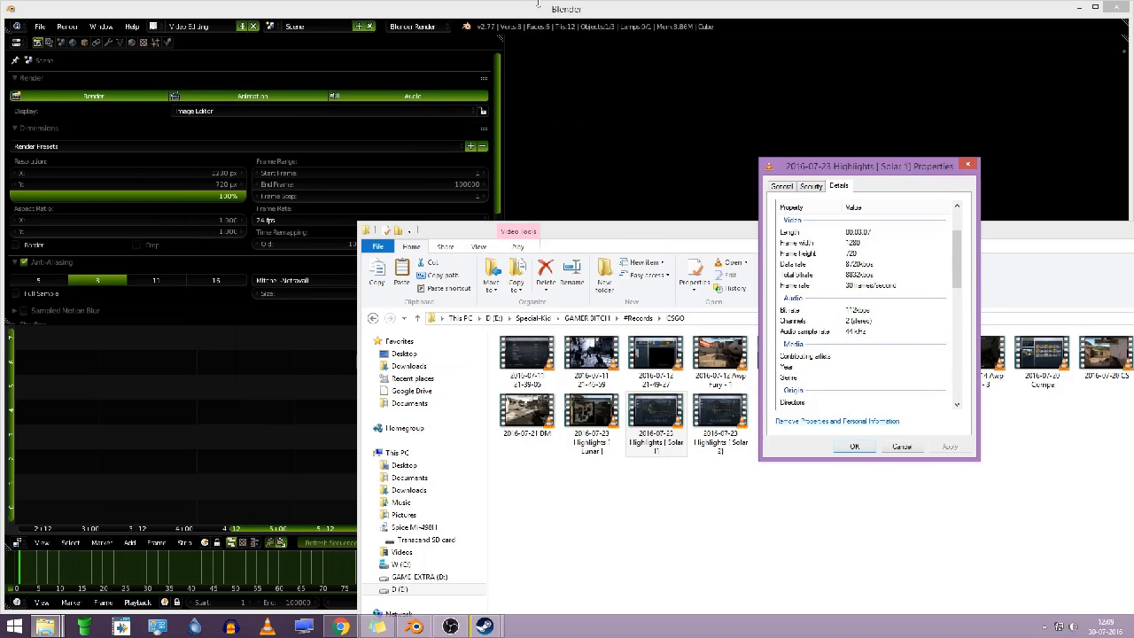
# Return to Blender and set the render frame rate to 30 fps.
pyautogui.click(537, 8)
pyautogui.click(317, 223)
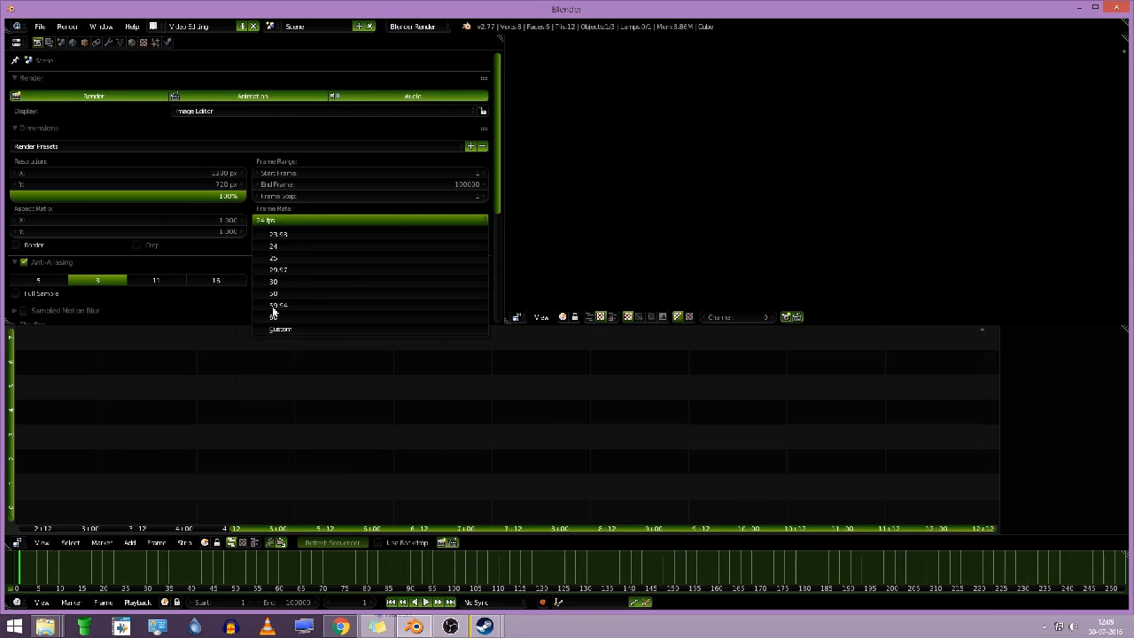
pyautogui.click(273, 293)
pyautogui.click(285, 220)
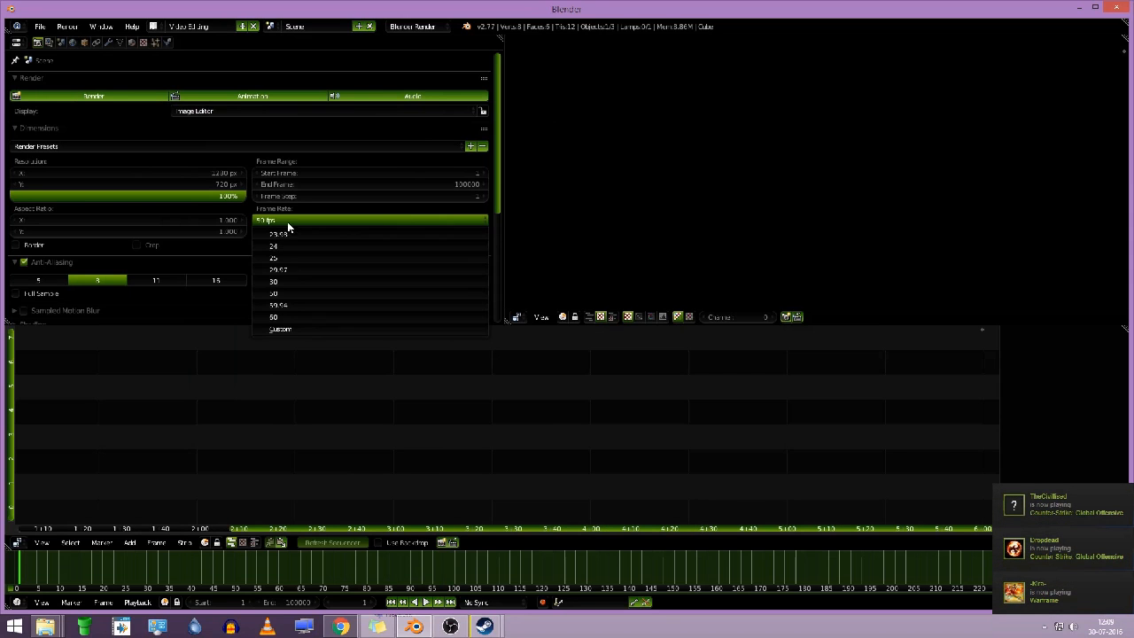
pyautogui.click(276, 282)
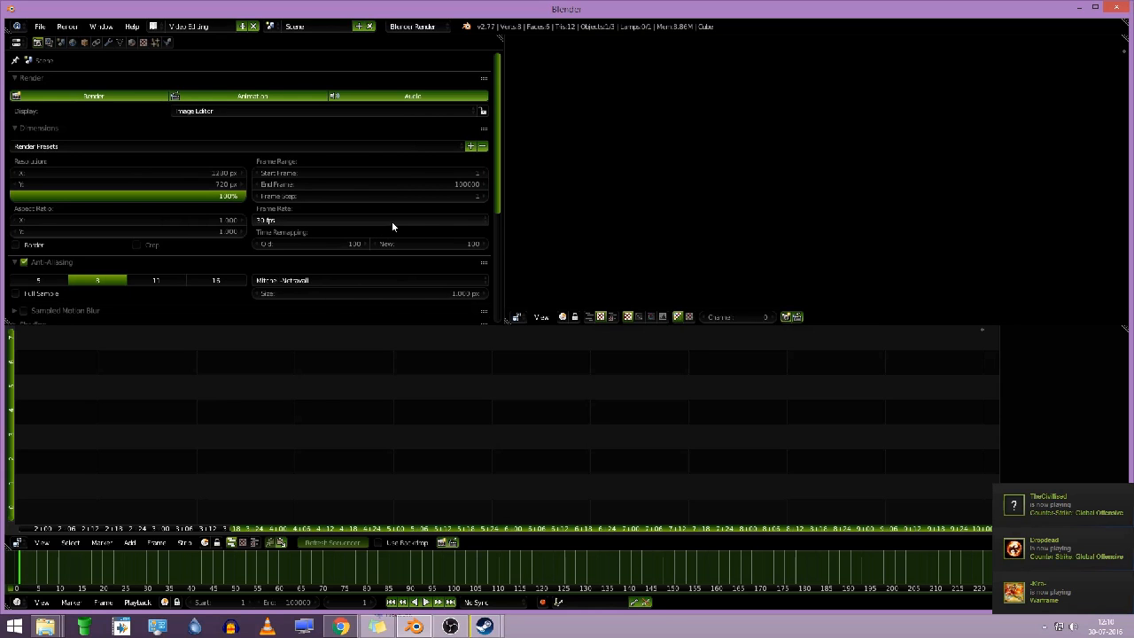
pyautogui.scroll(-2, 437, 248)
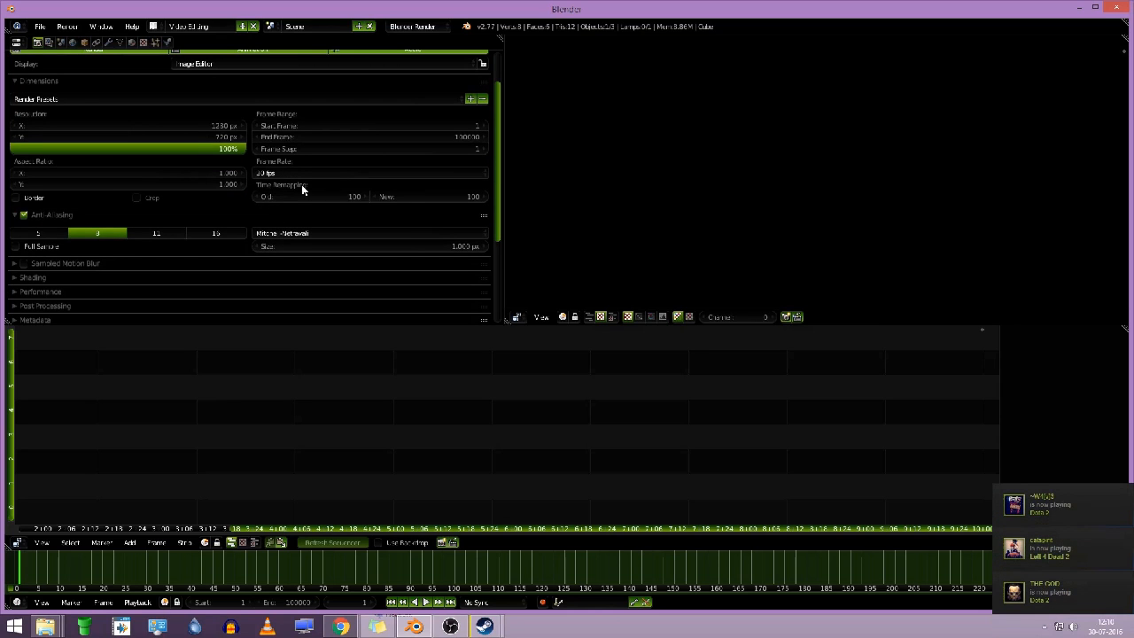
pyautogui.scroll(-2, 245, 203)
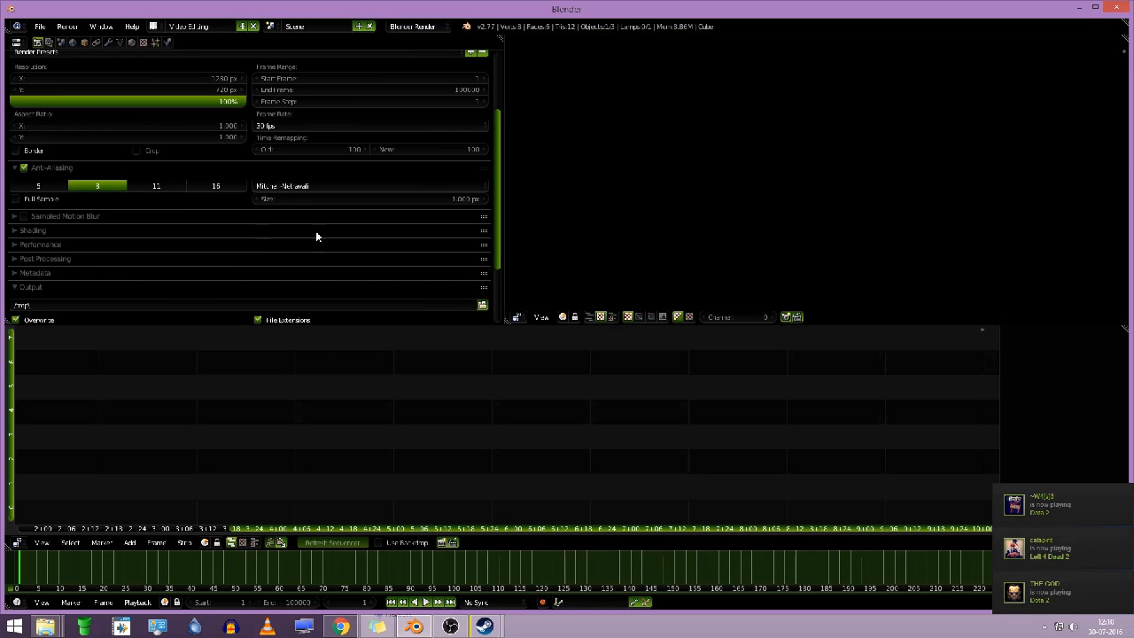
pyautogui.scroll(-1, 363, 239)
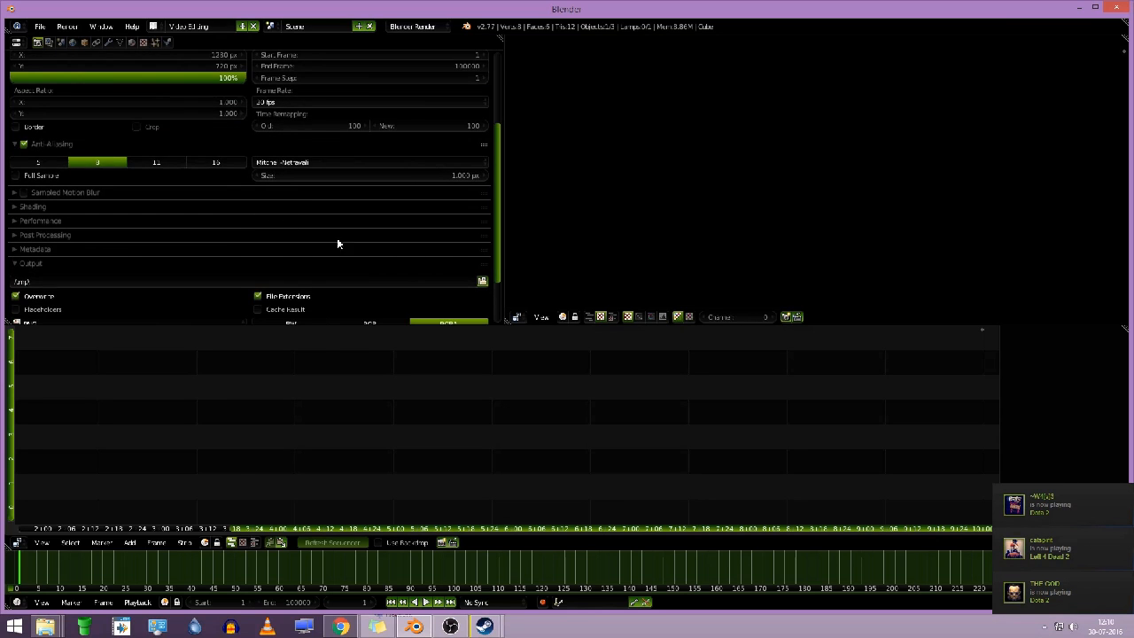
pyautogui.scroll(-3, 263, 212)
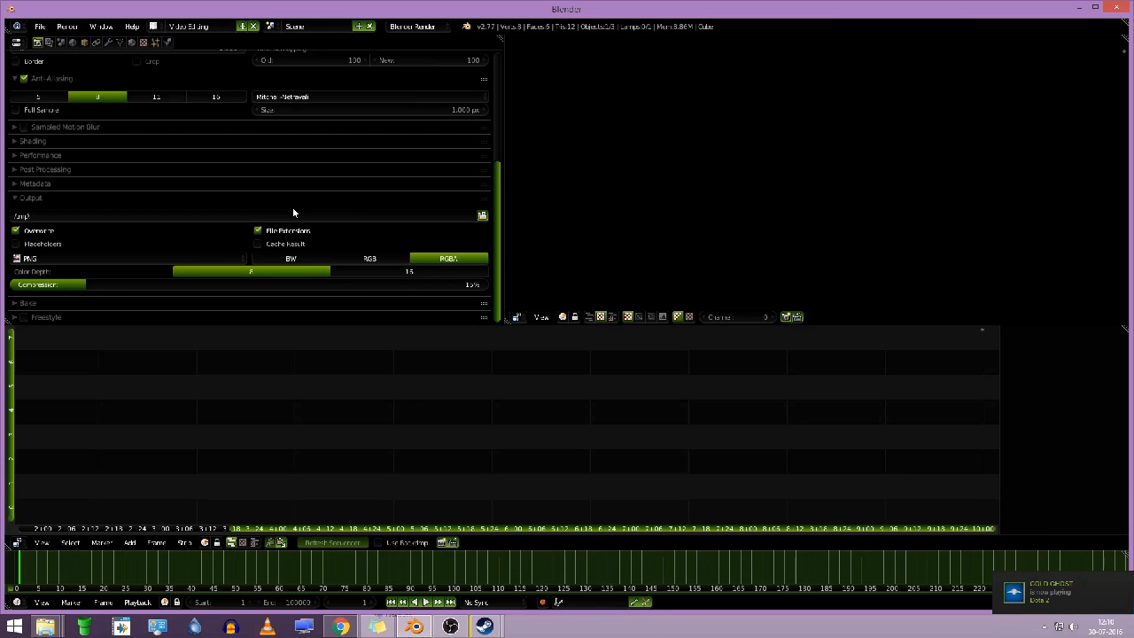
pyautogui.click(482, 215)
pyautogui.click(1122, 5)
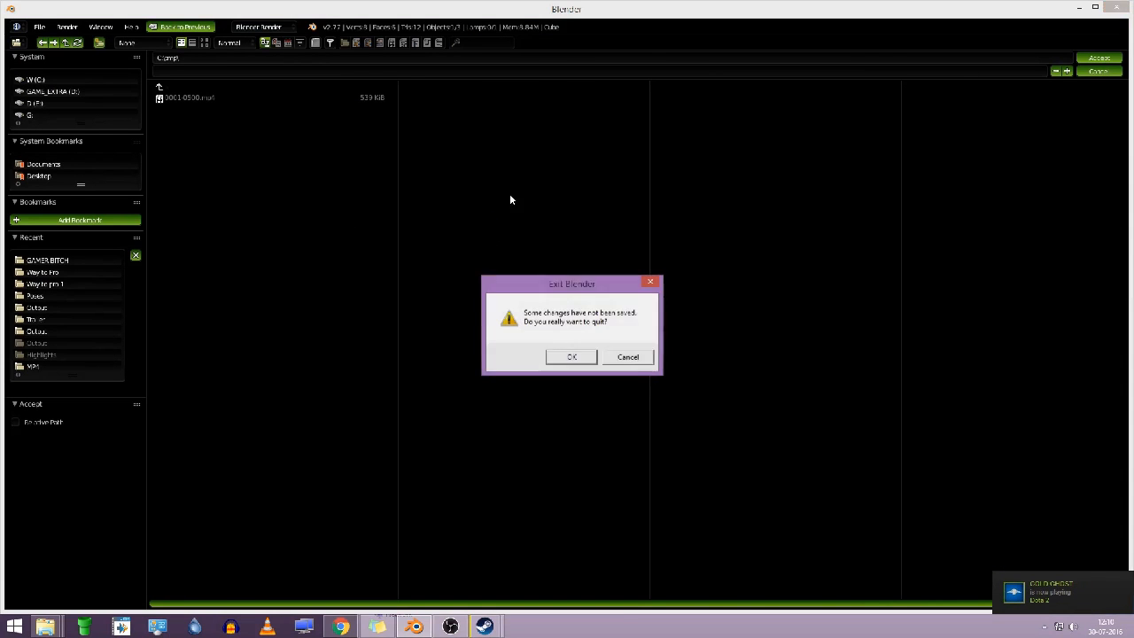
pyautogui.click(628, 358)
pyautogui.click(1106, 74)
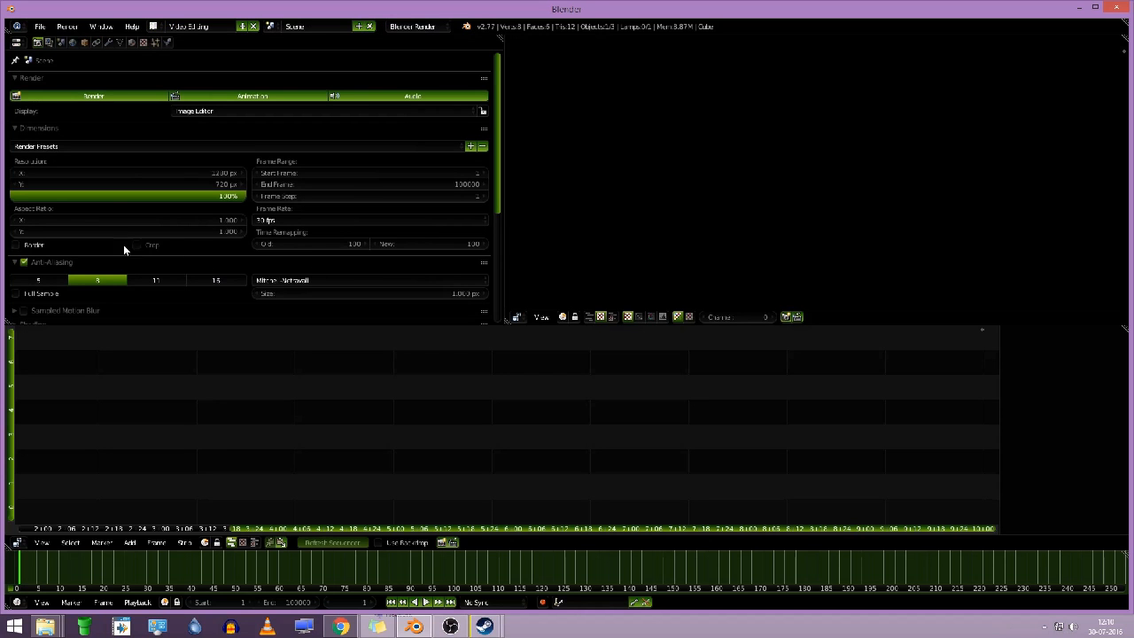
# Start choosing the render output path and browse to the folder E:\Special-Kid\GAMER BITCH\YouTube.
pyautogui.scroll(-5, 299, 252)
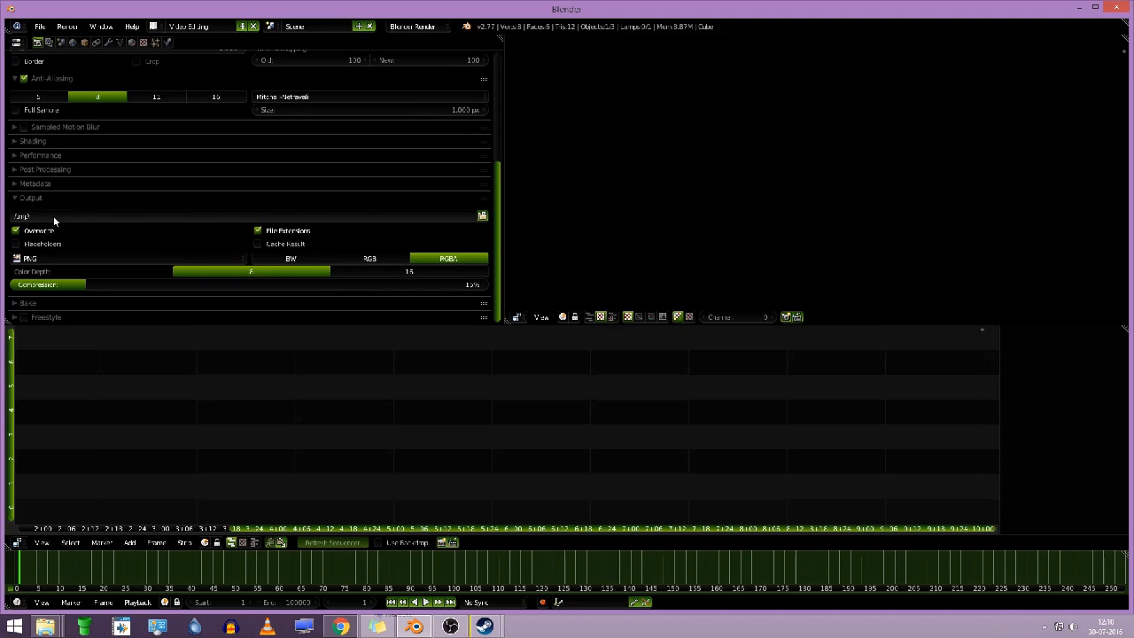
pyautogui.click(482, 216)
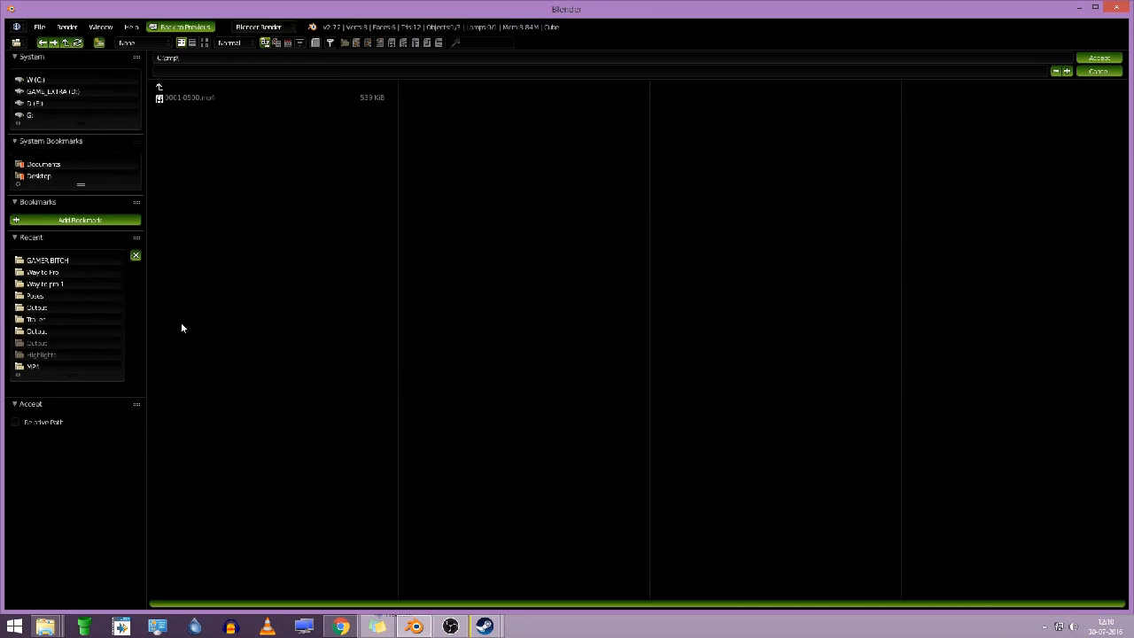
pyautogui.click(41, 106)
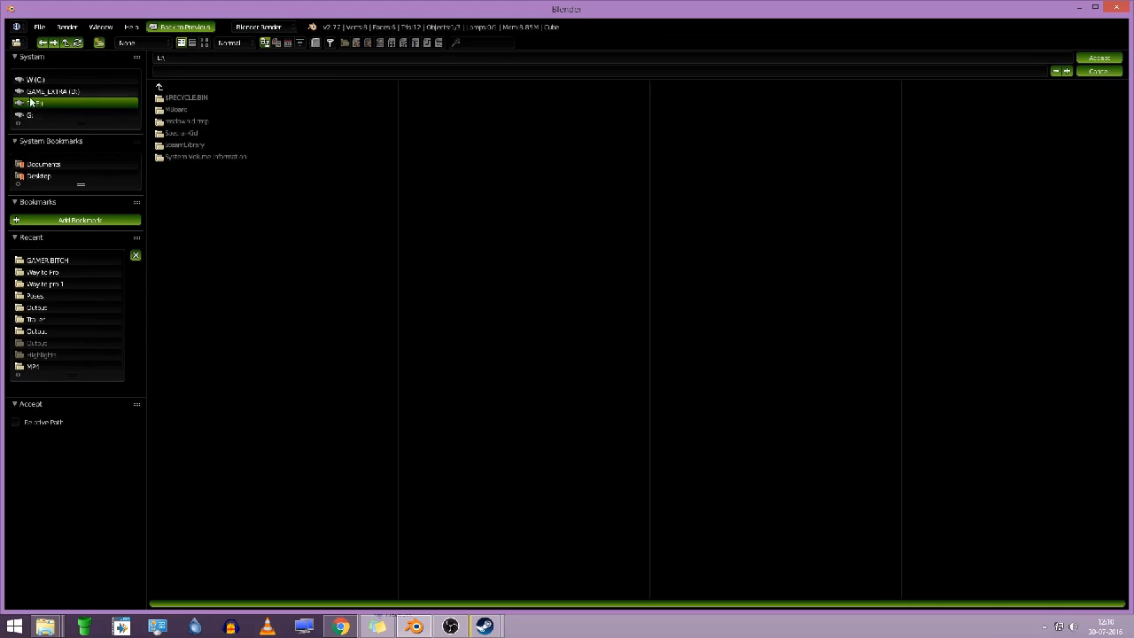
pyautogui.click(188, 133)
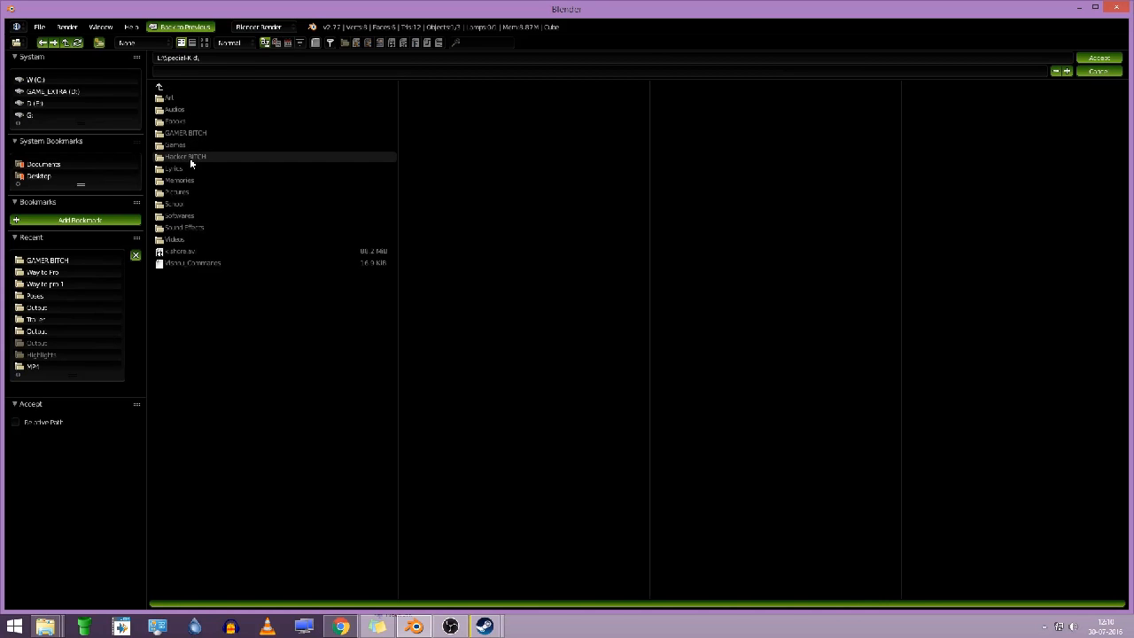
pyautogui.click(190, 133)
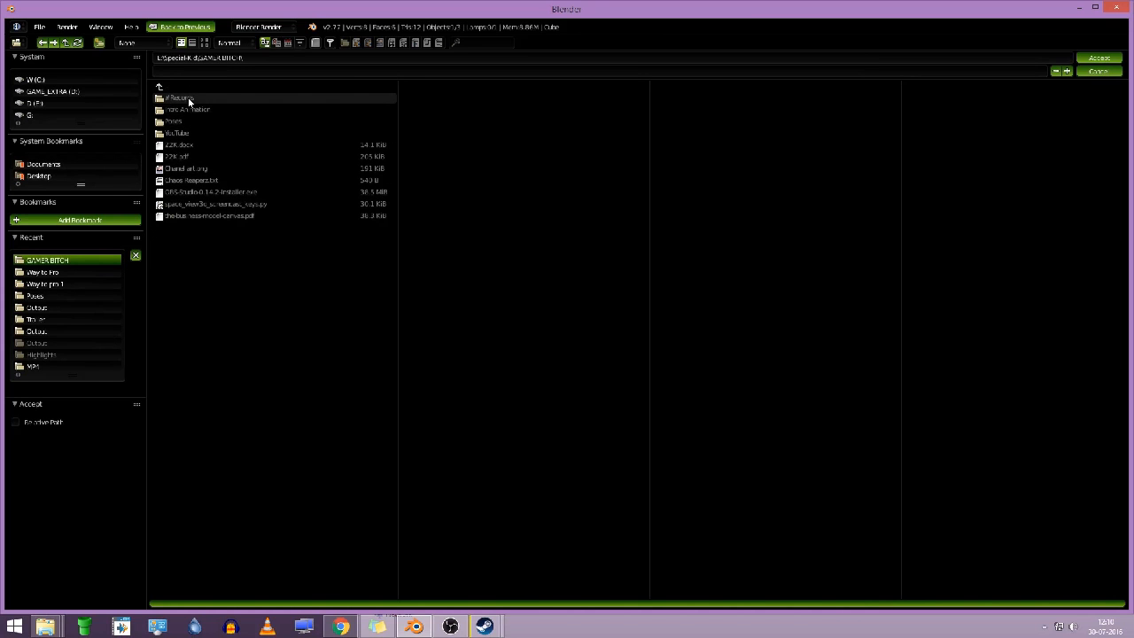
pyautogui.click(180, 133)
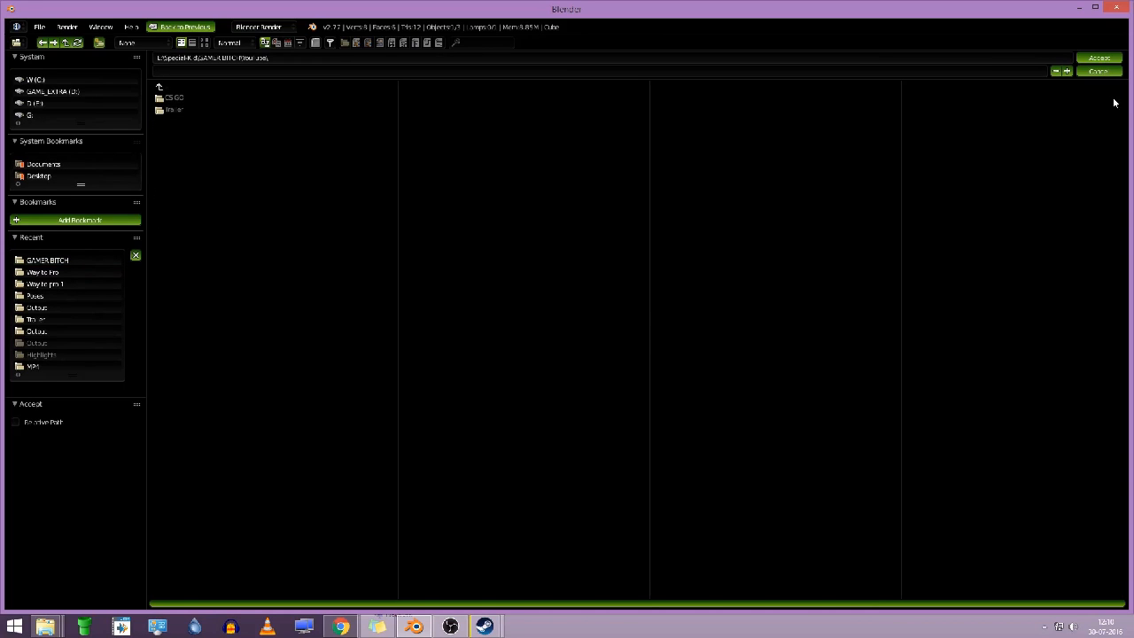
# Create a folder named Tutorials inside the YouTube folder and open it.
pyautogui.click(98, 43)
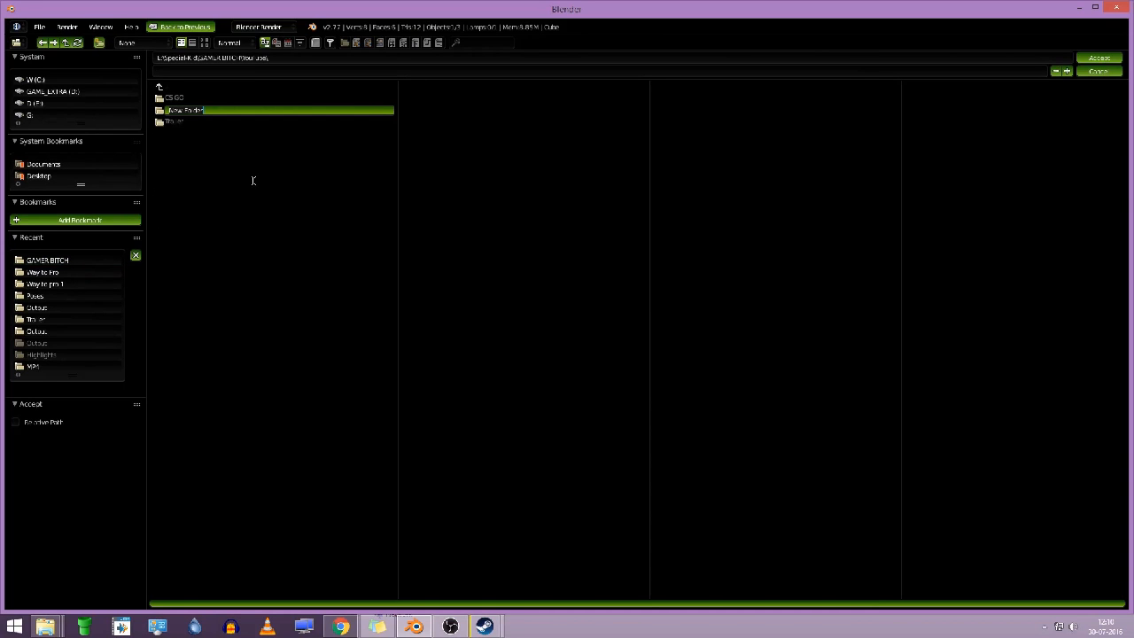
pyautogui.write('R')
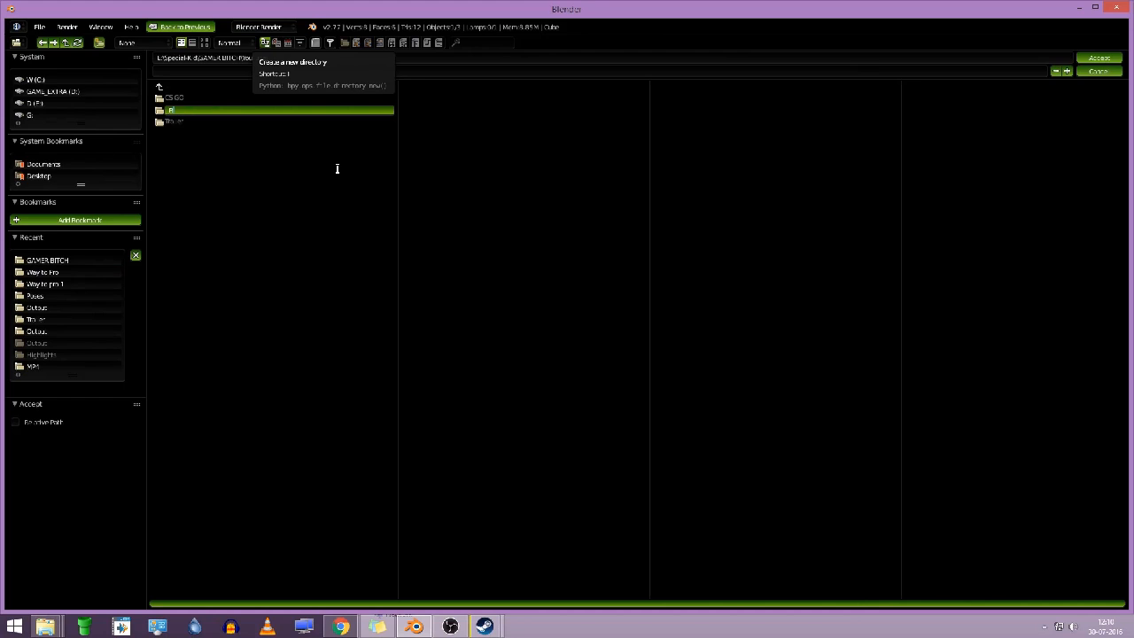
pyautogui.press('BackSpace')
pyautogui.write('Tutorials')
pyautogui.press('Return')
pyautogui.click(181, 122)
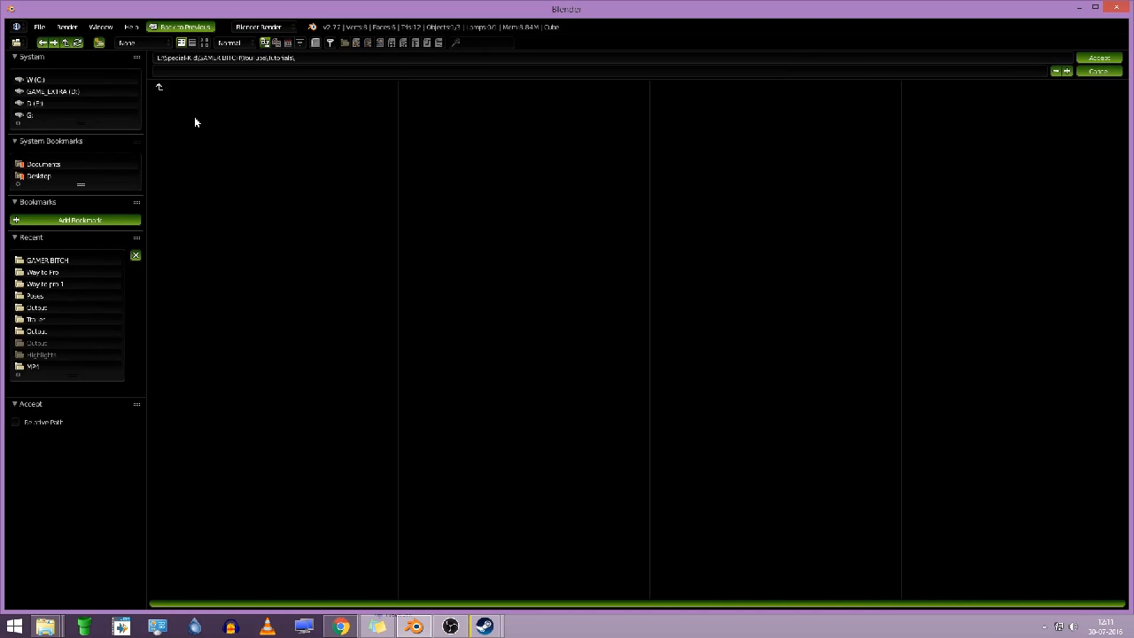
# Create a folder named Output inside the Tutorials folder and open it.
pyautogui.click(163, 86)
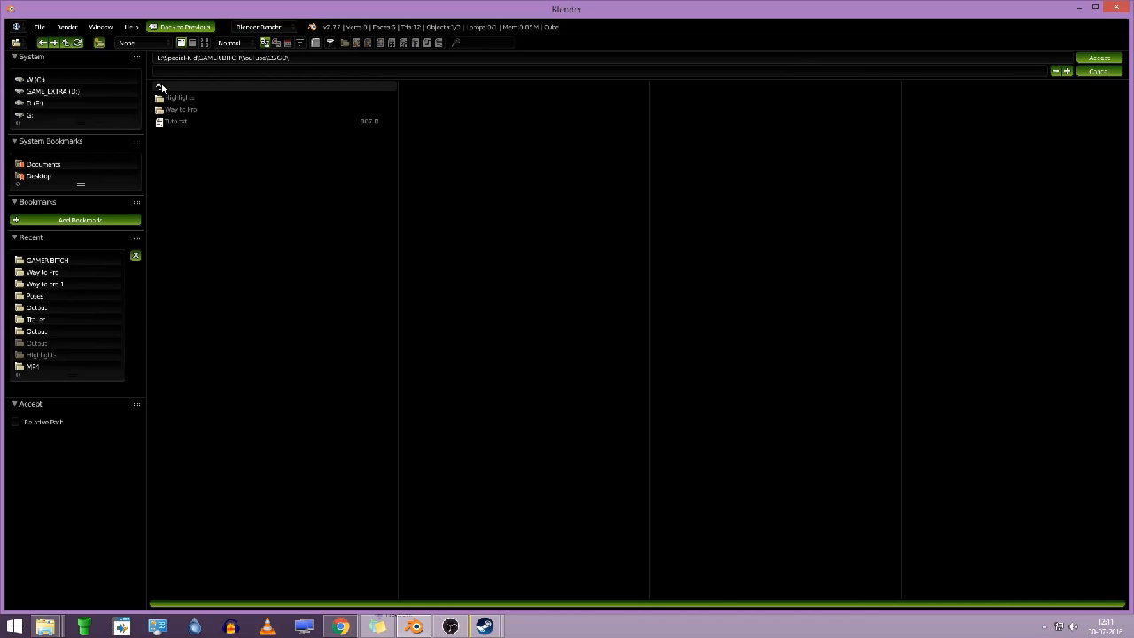
pyautogui.click(177, 121)
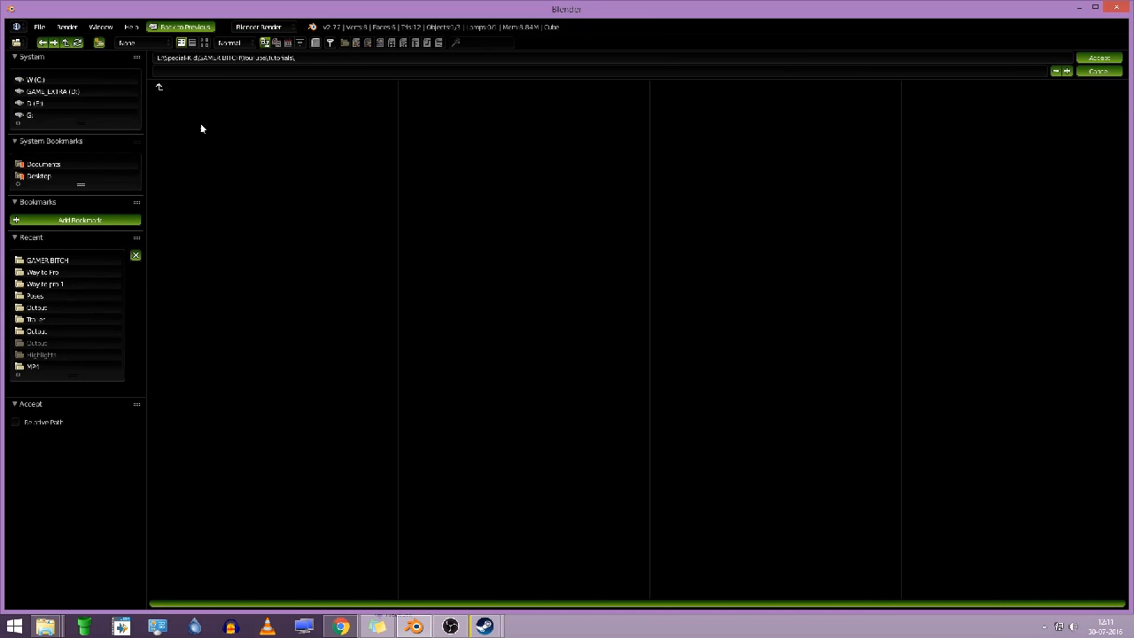
pyautogui.click(99, 42)
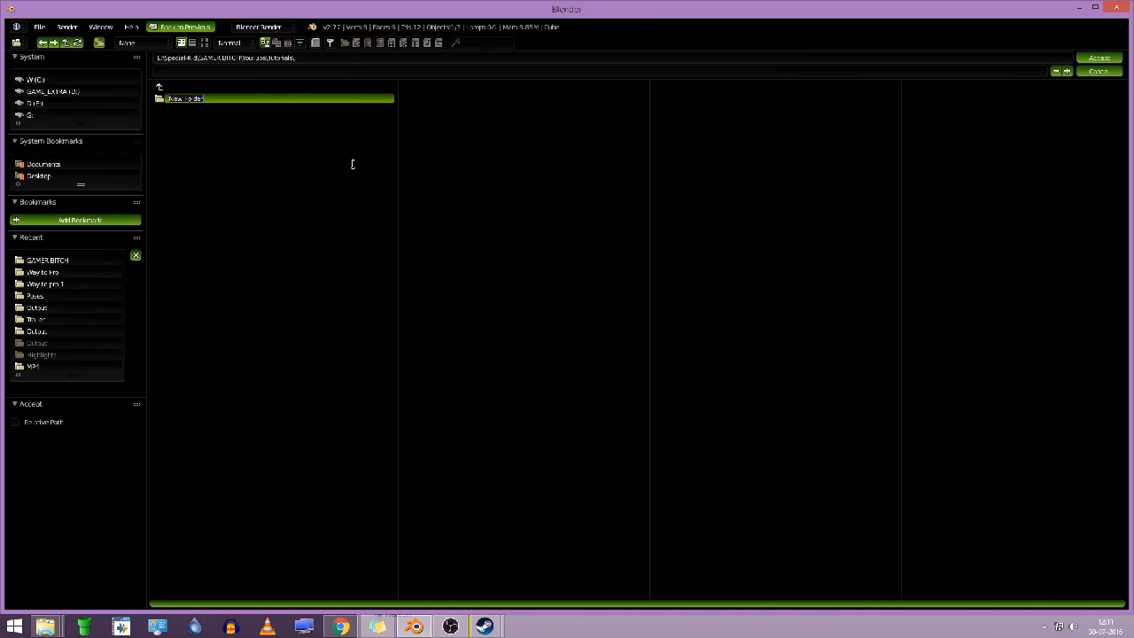
pyautogui.write('Output')
pyautogui.press('Return')
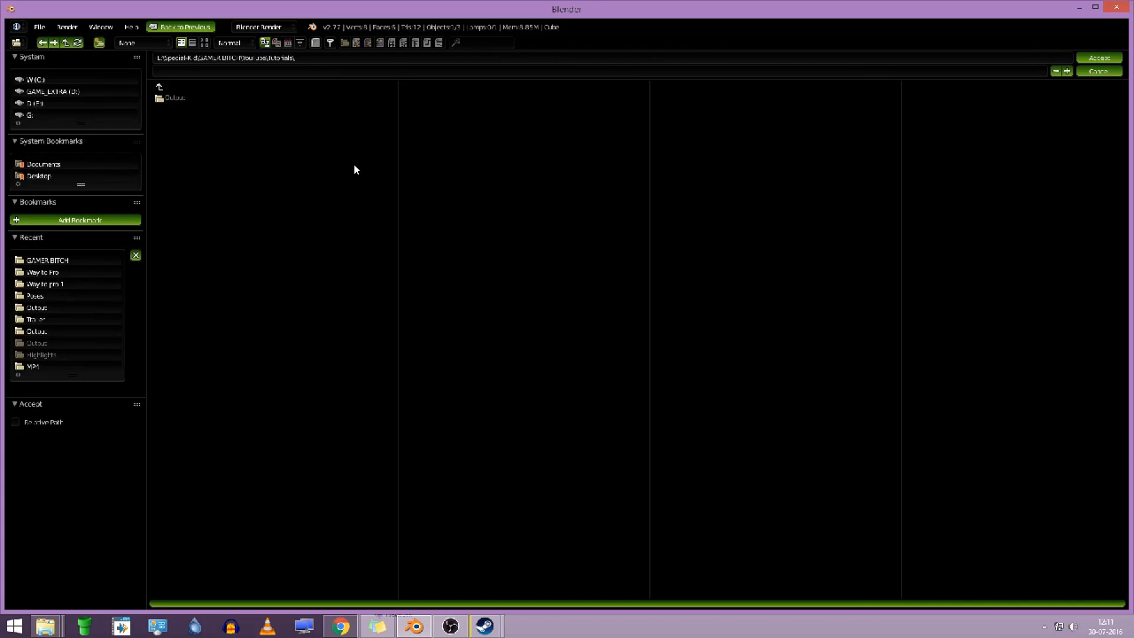
pyautogui.click(168, 97)
# Accept the Tutorials\Output folder as the render output path, leaving the file name empty.
pyautogui.click(246, 70)
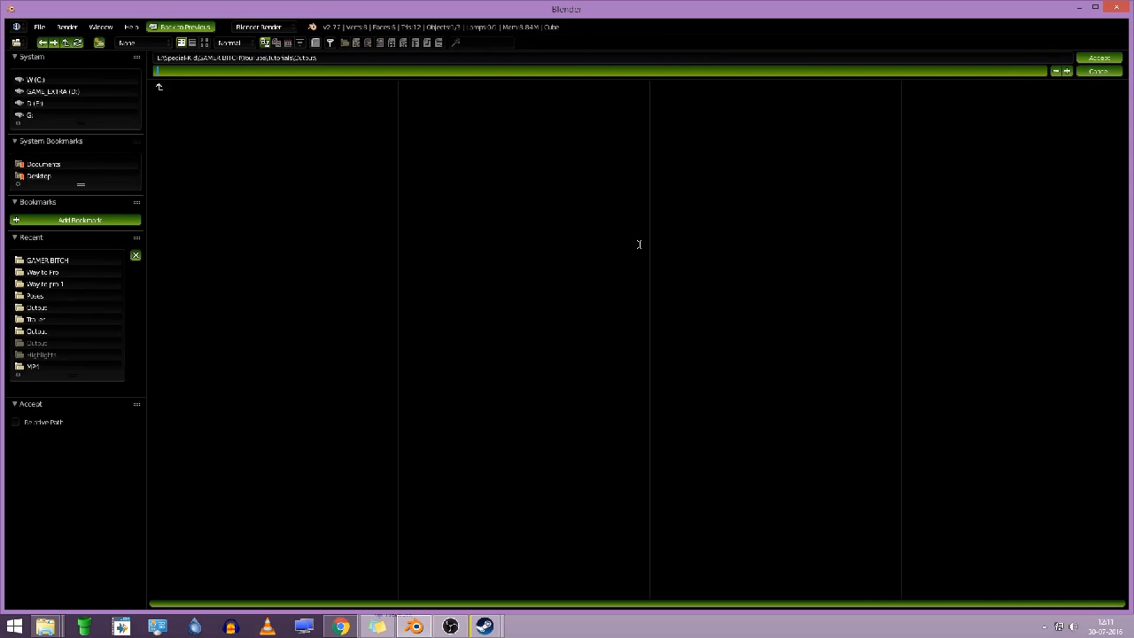
pyautogui.click(1097, 58)
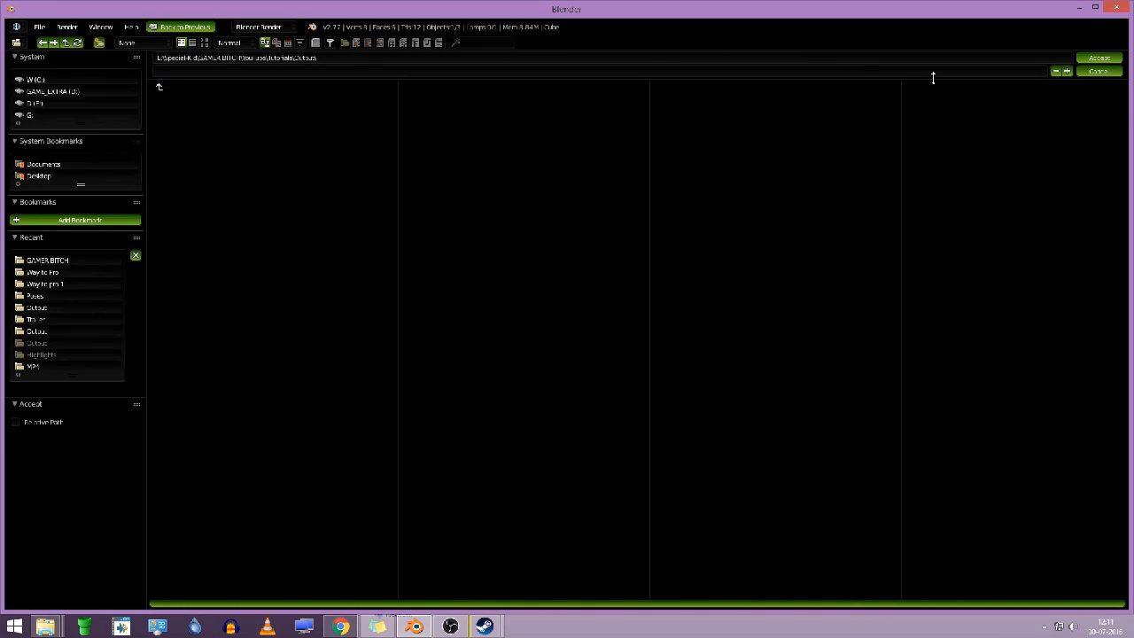
pyautogui.click(291, 74)
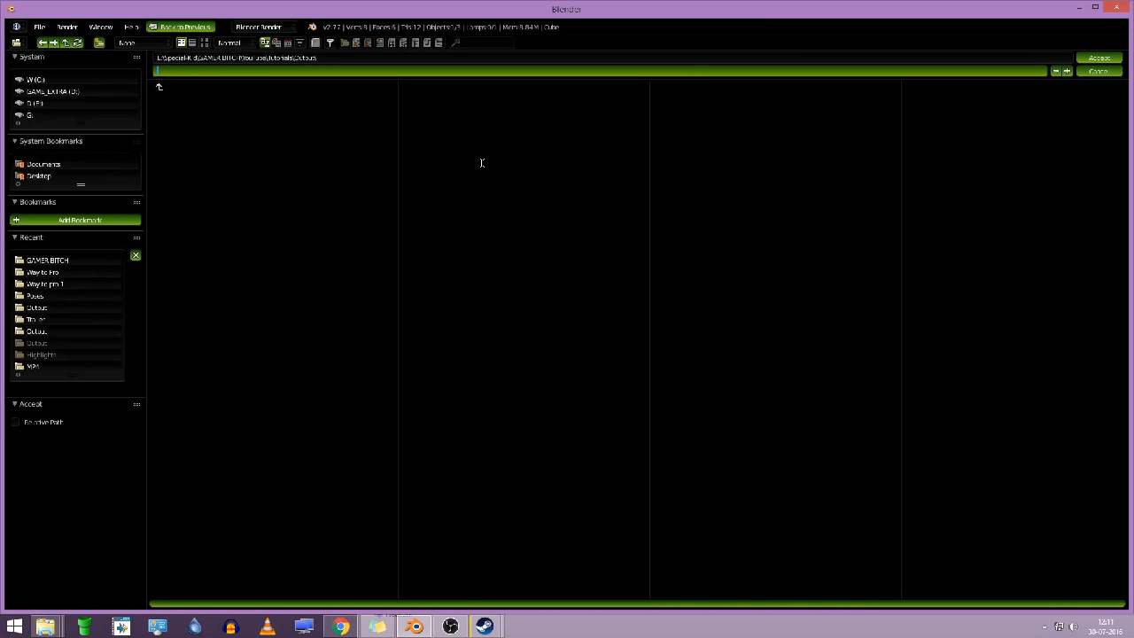
pyautogui.click(1101, 59)
pyautogui.click(1101, 59)
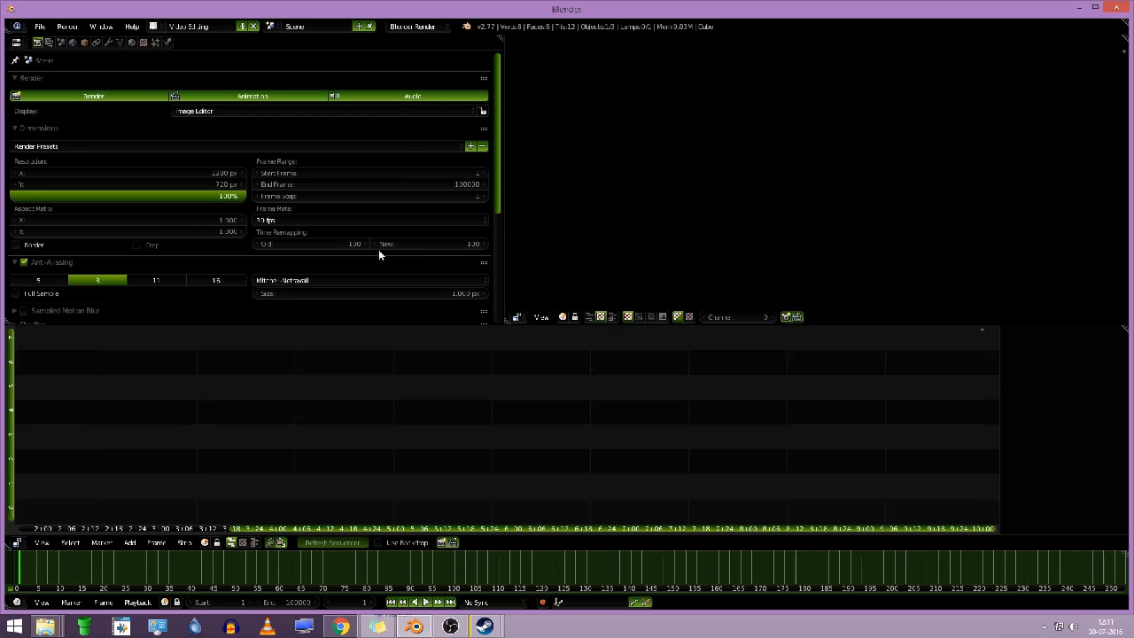
# Set the render output file format to H.264 with RGB colour.
pyautogui.scroll(-5, 428, 261)
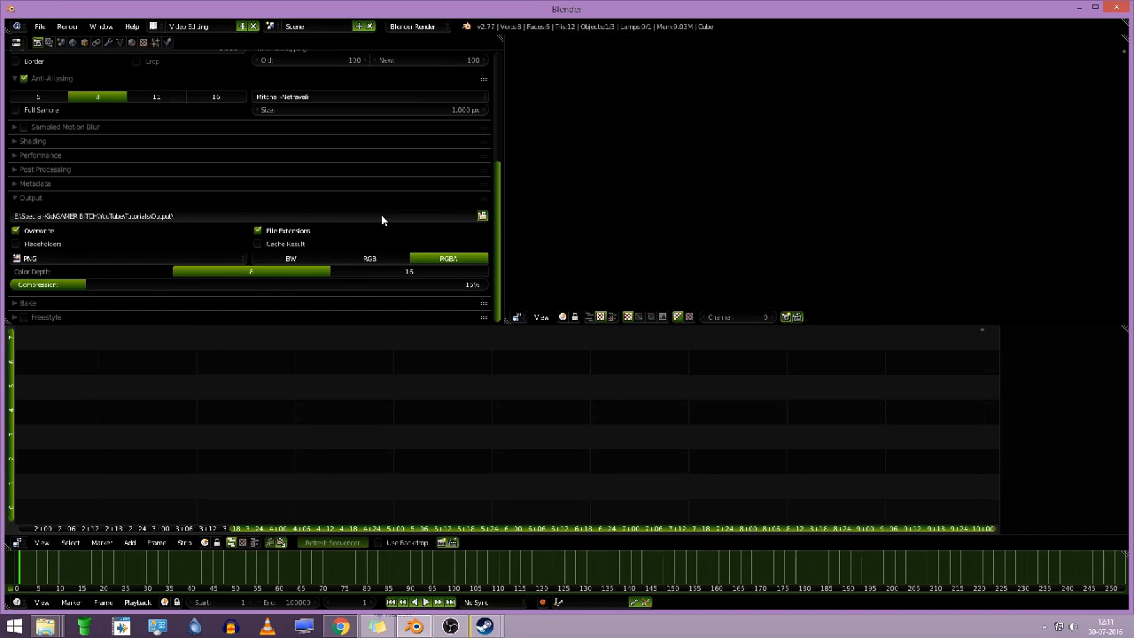
pyautogui.click(15, 231)
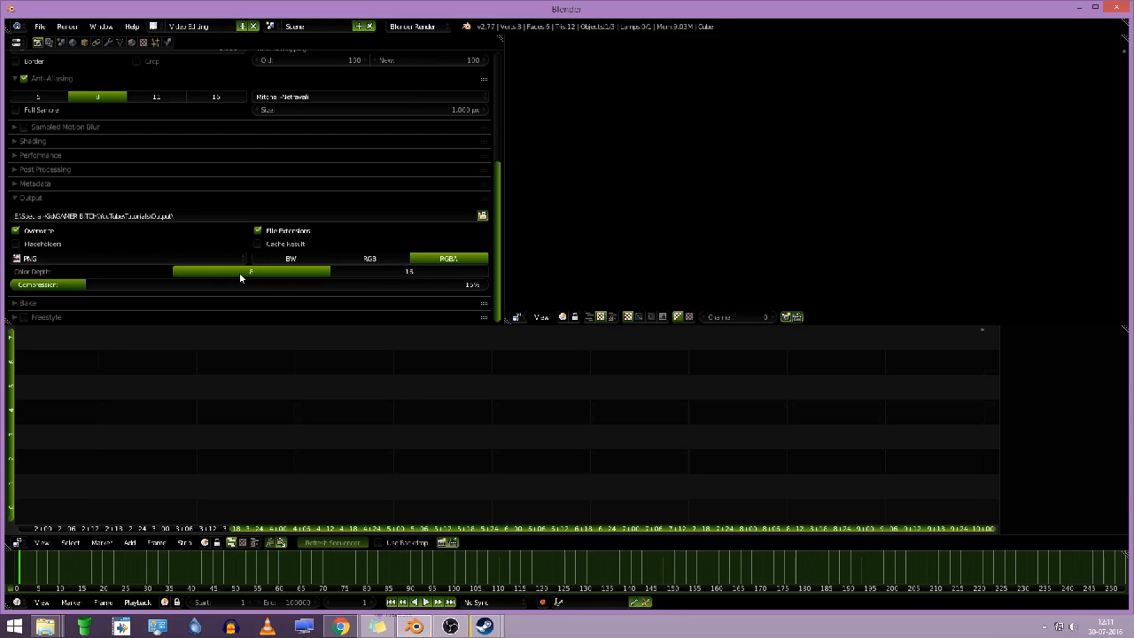
pyautogui.click(64, 260)
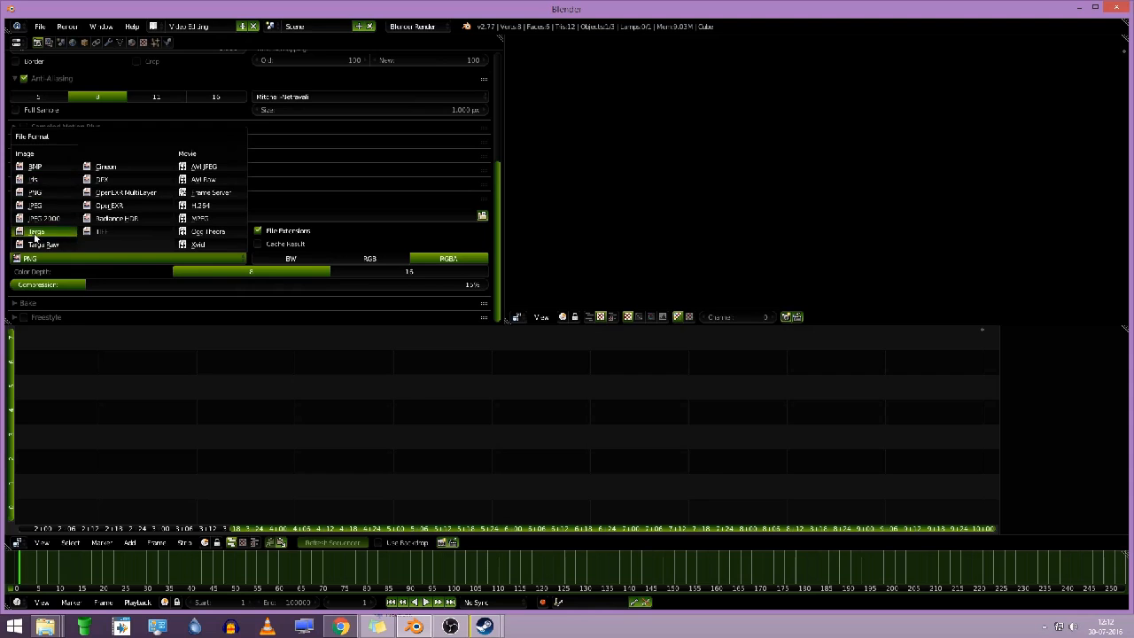
pyautogui.click(211, 205)
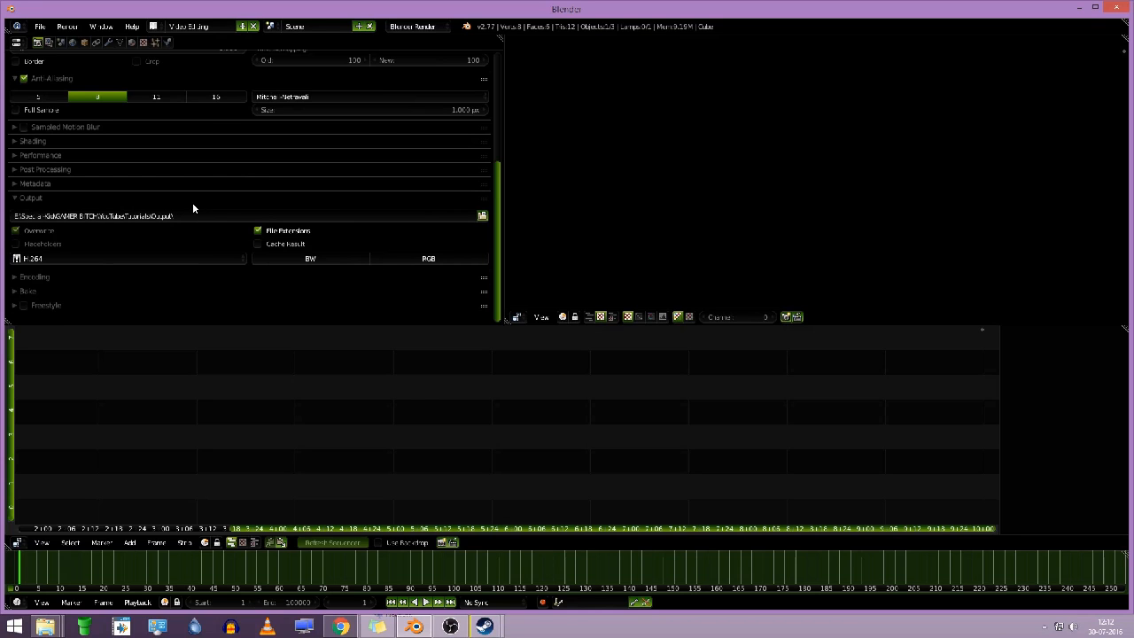
pyautogui.click(430, 259)
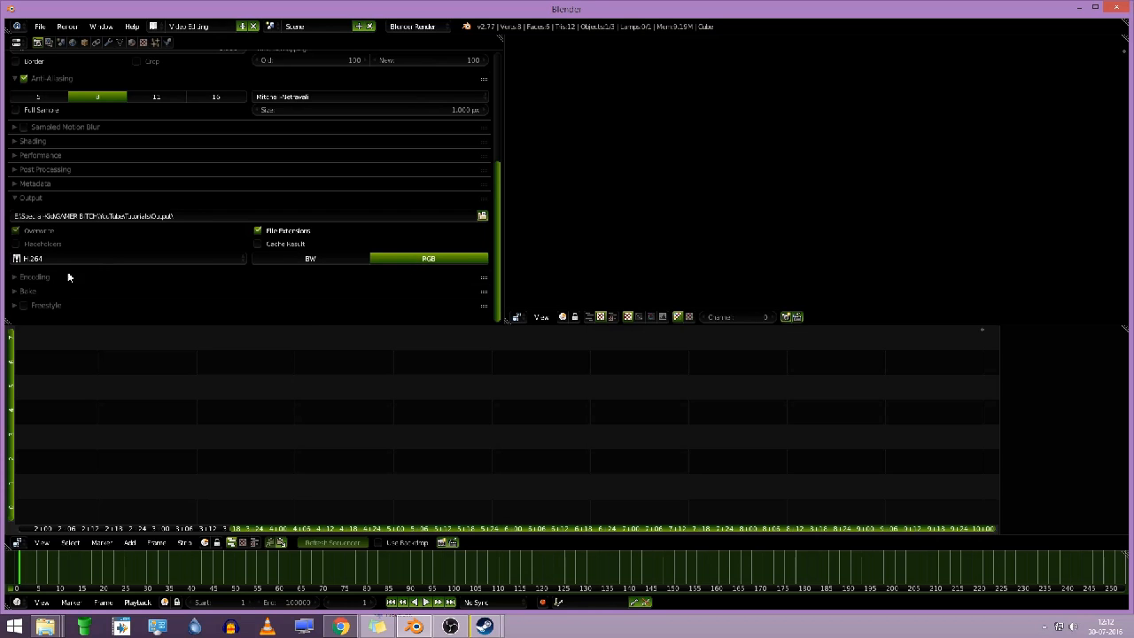
# Expand the encoding settings and set the container format to H.264.
pyautogui.click(14, 279)
pyautogui.scroll(-5, 97, 270)
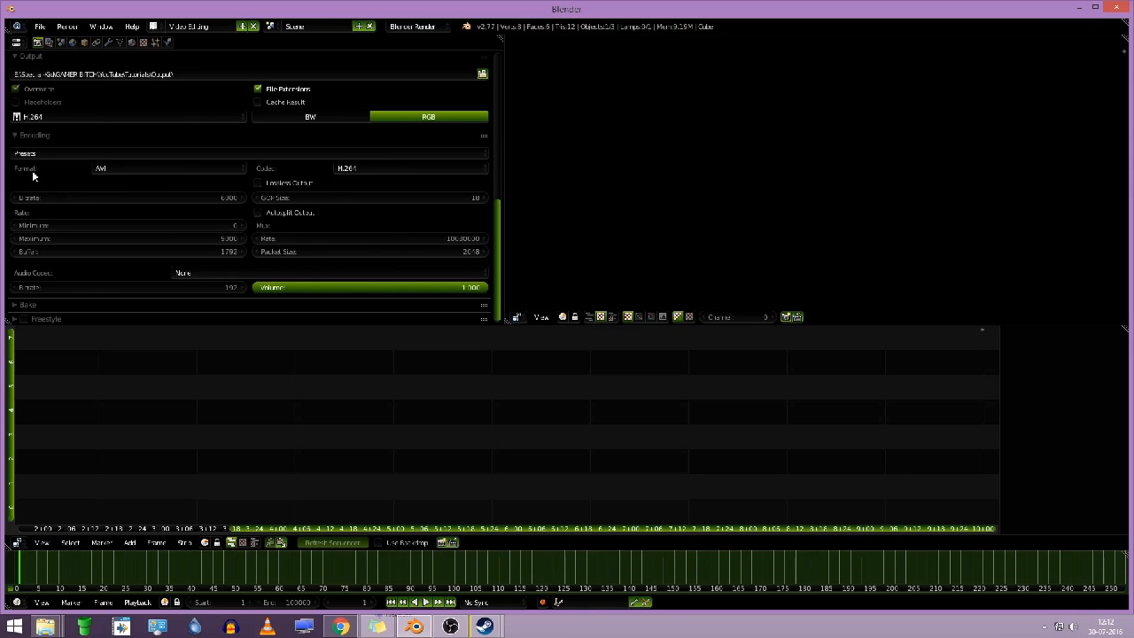
pyautogui.click(166, 169)
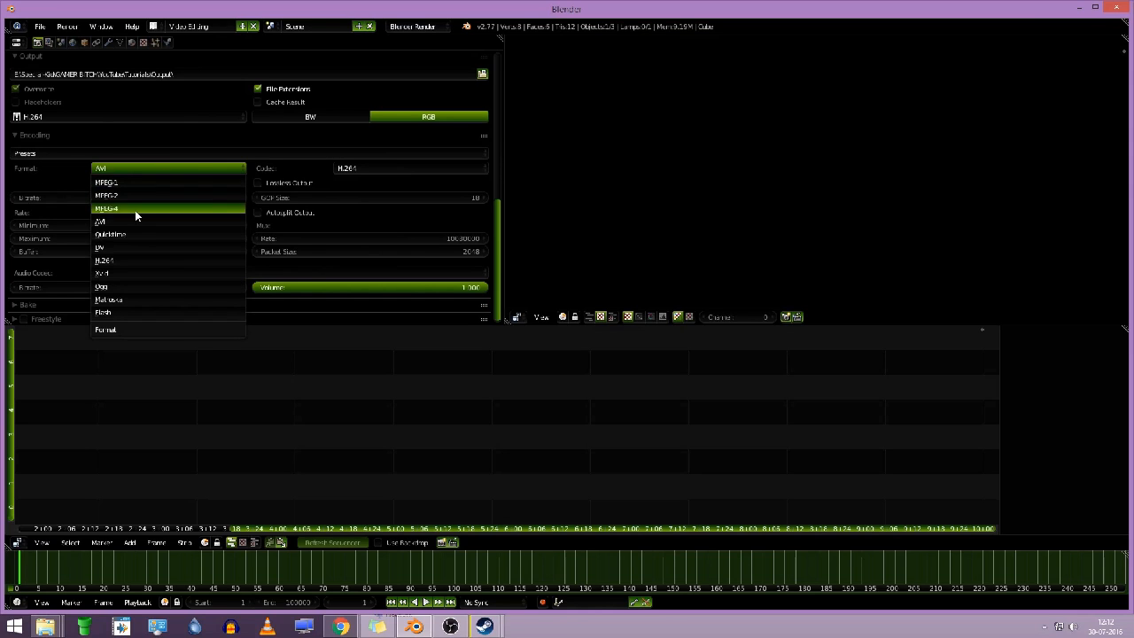
pyautogui.click(129, 260)
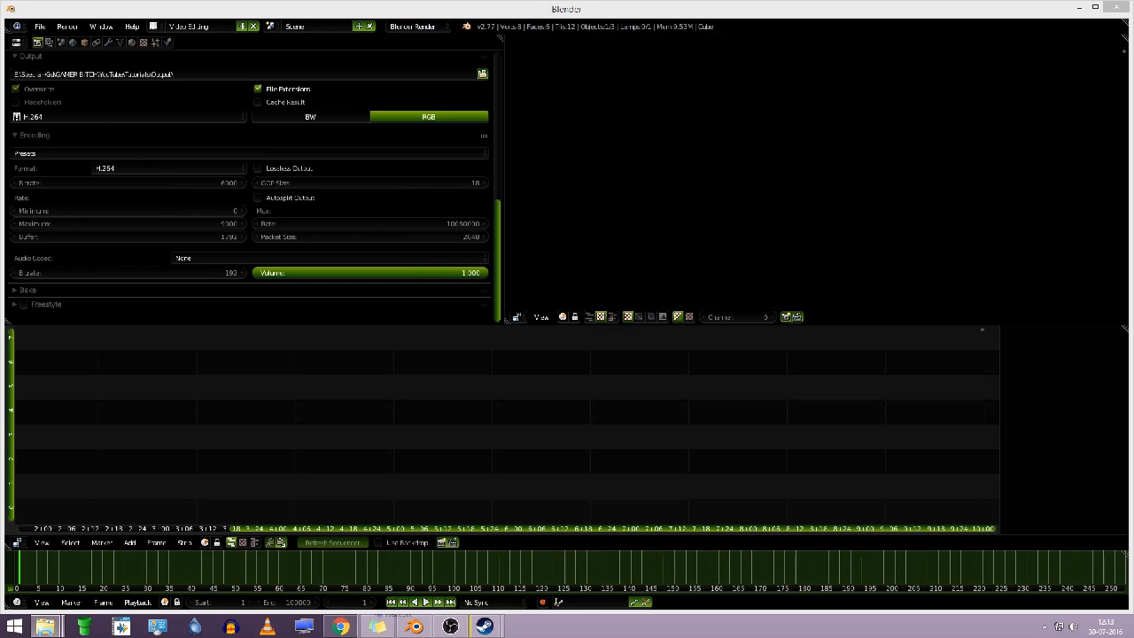
# Switch to File Explorer and browse the YouTube folder to CS GO\Way to Pro\Way to pro 1\Output.
pyautogui.hotkey('alt', 'Tab')
pyautogui.moveTo(479, 152); pyautogui.dragTo(909, 134)
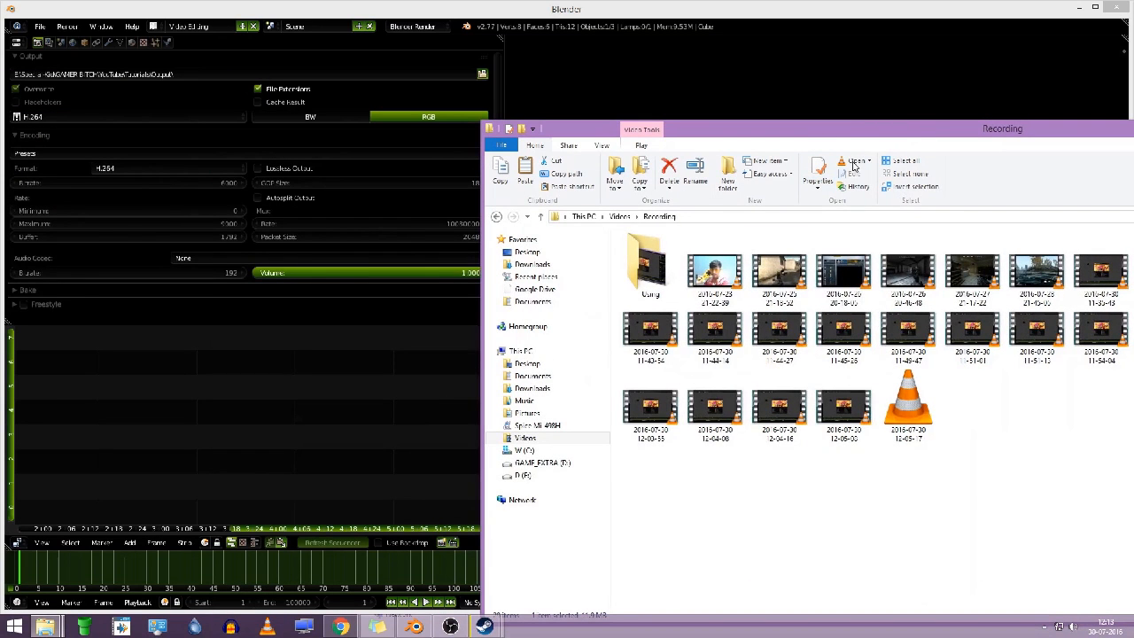
pyautogui.click(524, 477)
pyautogui.doubleClick(660, 266)
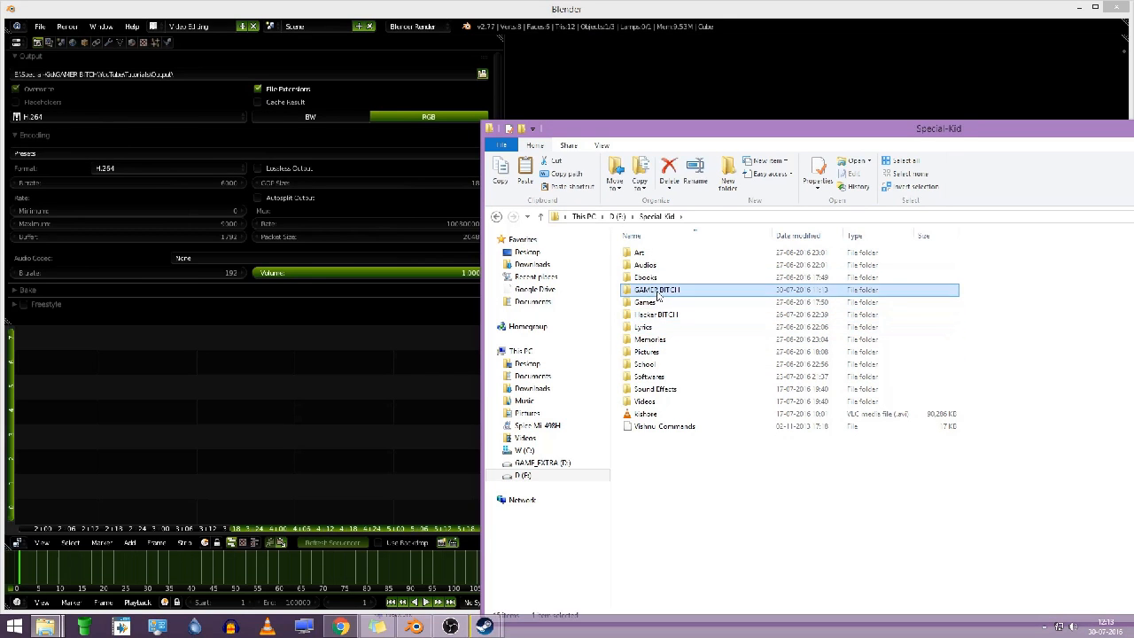
pyautogui.doubleClick(655, 289)
pyautogui.doubleClick(651, 290)
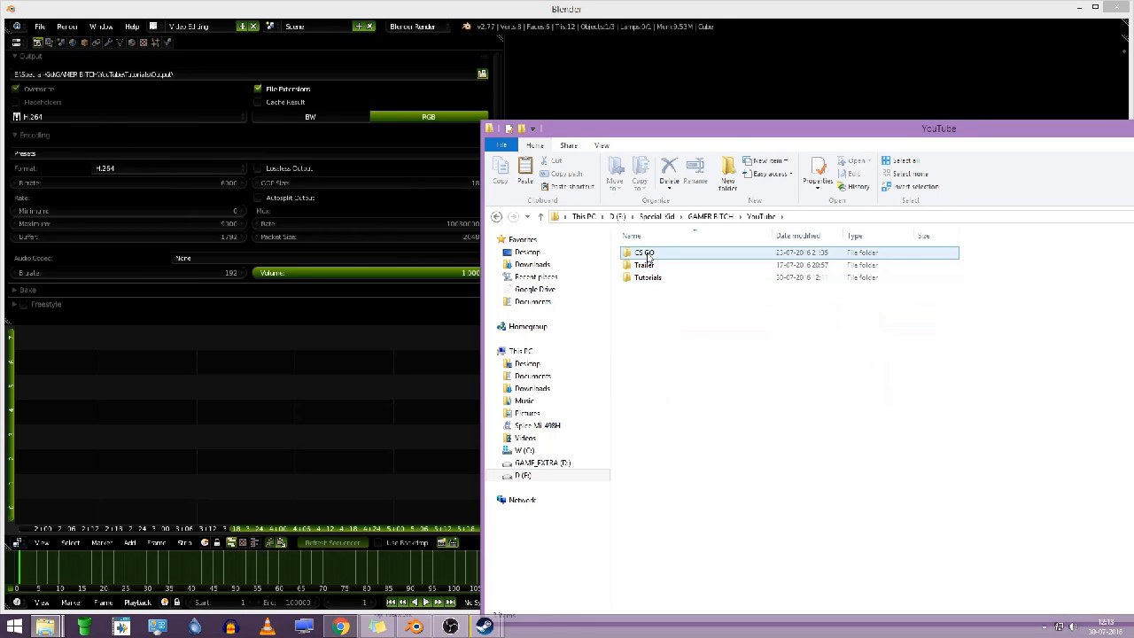
pyautogui.doubleClick(646, 253)
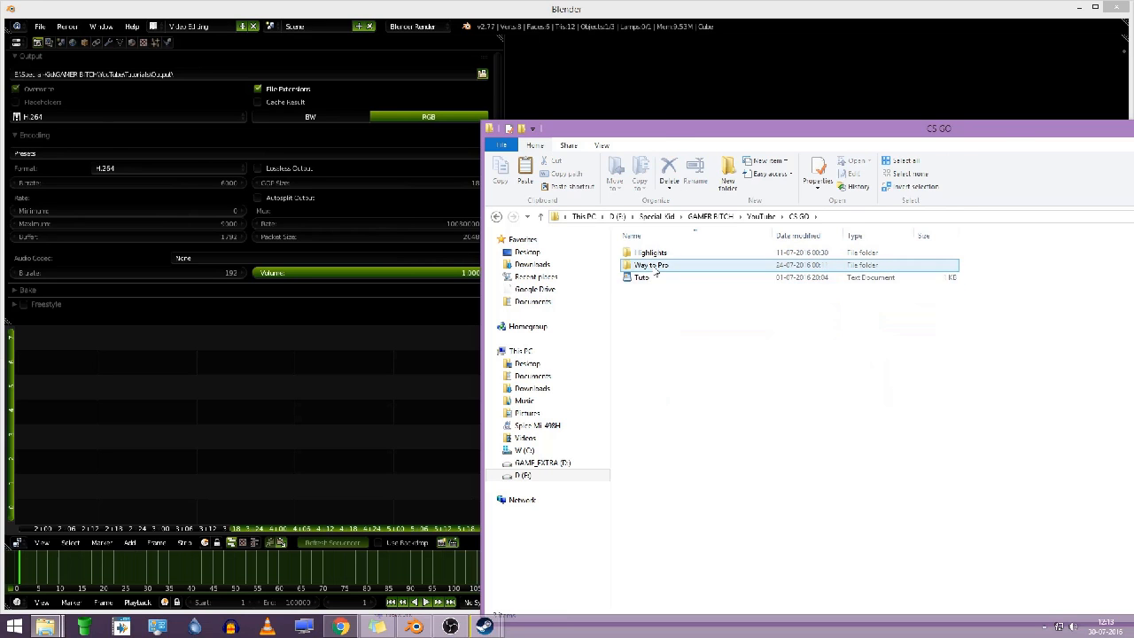
pyautogui.doubleClick(651, 265)
pyautogui.moveTo(899, 143); pyautogui.dragTo(664, 71)
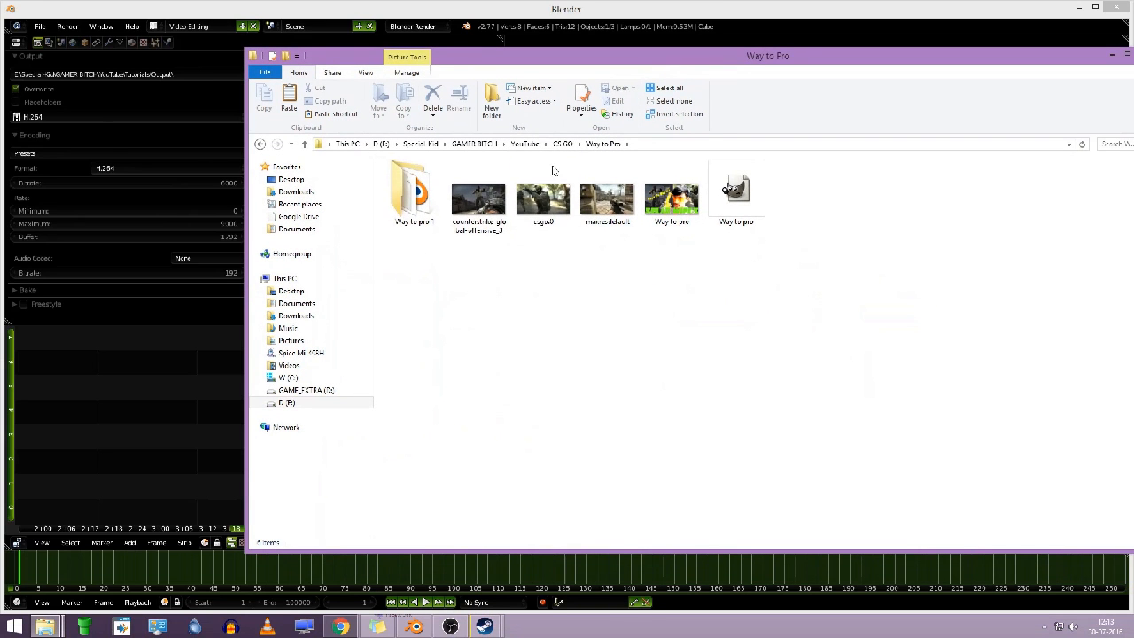
pyautogui.doubleClick(421, 209)
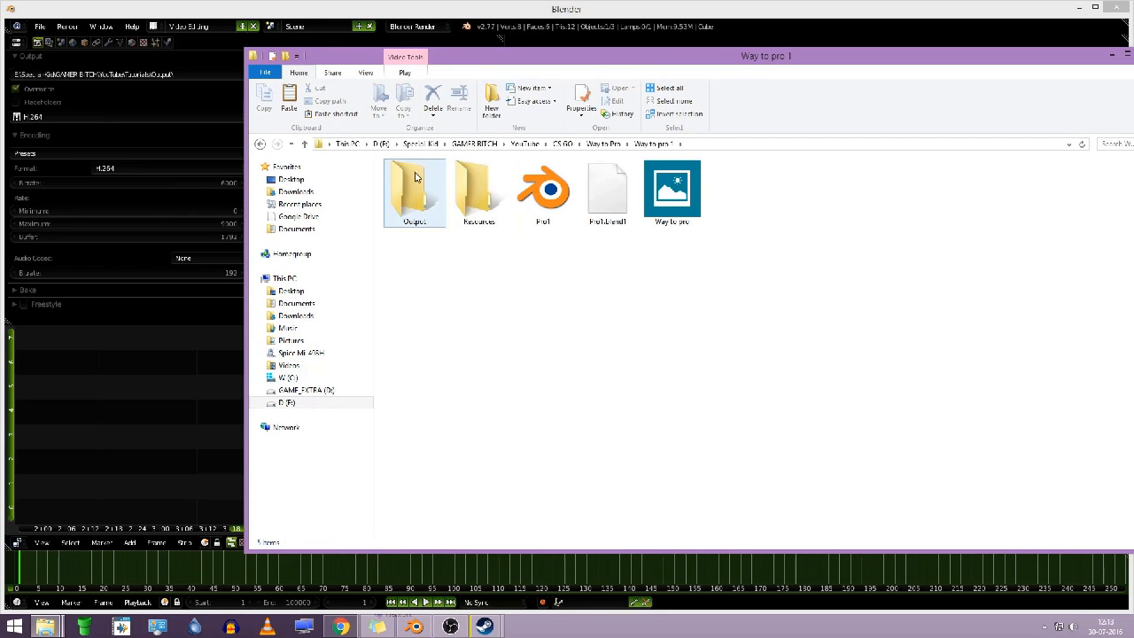
pyautogui.click(478, 194)
pyautogui.doubleClick(425, 205)
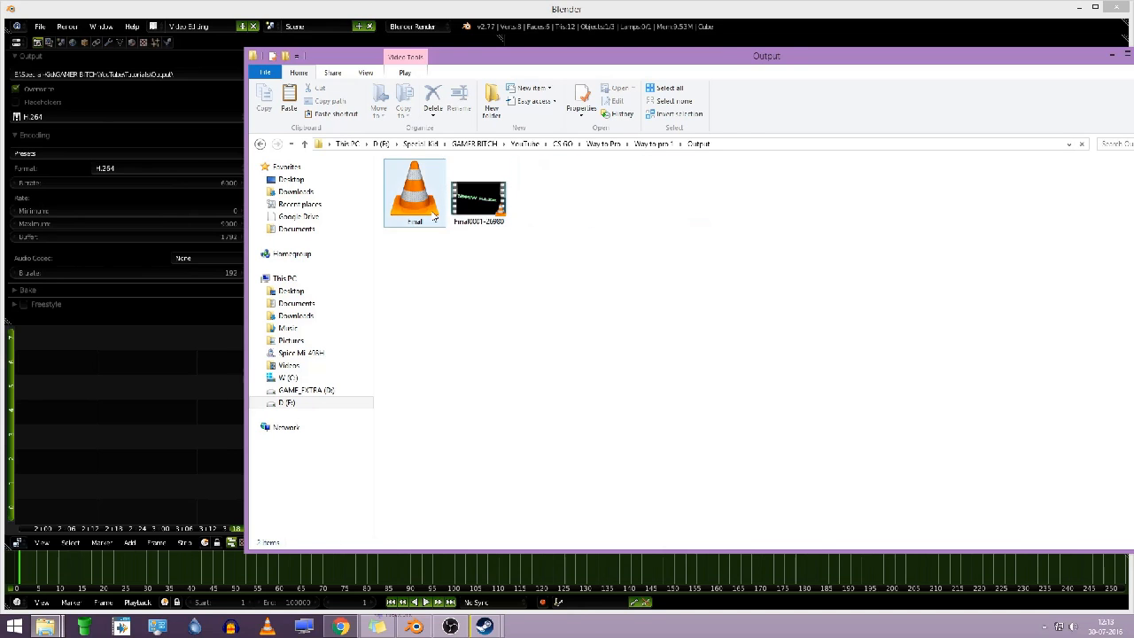
# Compare the file sizes of the rendered videos Final and Final0001-26980 in the Output folder.
pyautogui.click(492, 198)
pyautogui.click(414, 194)
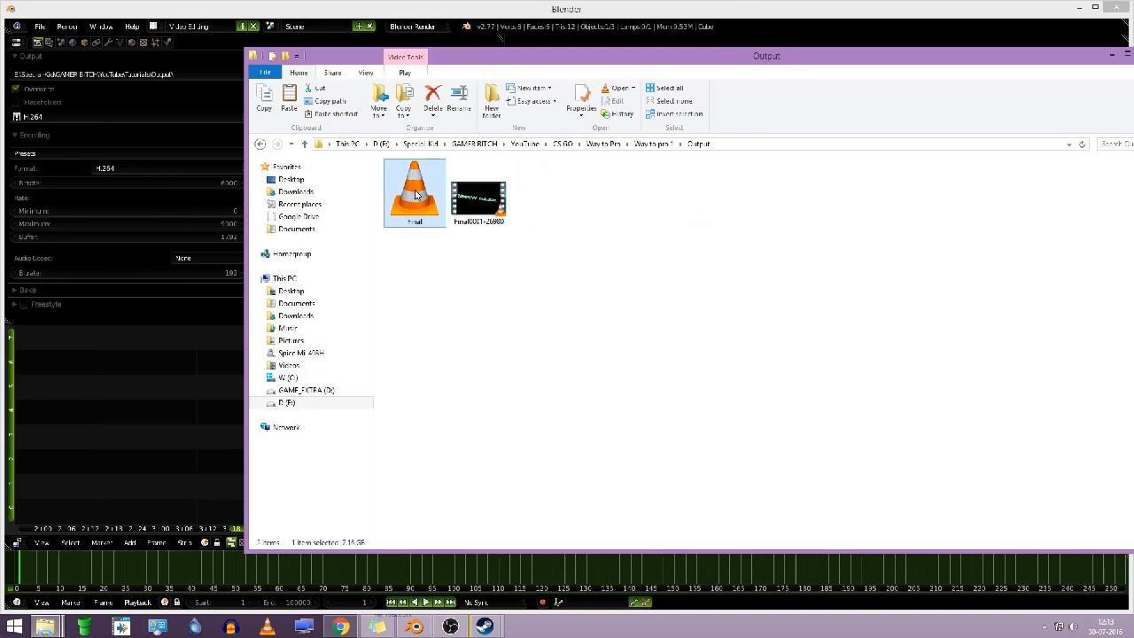
pyautogui.click(483, 213)
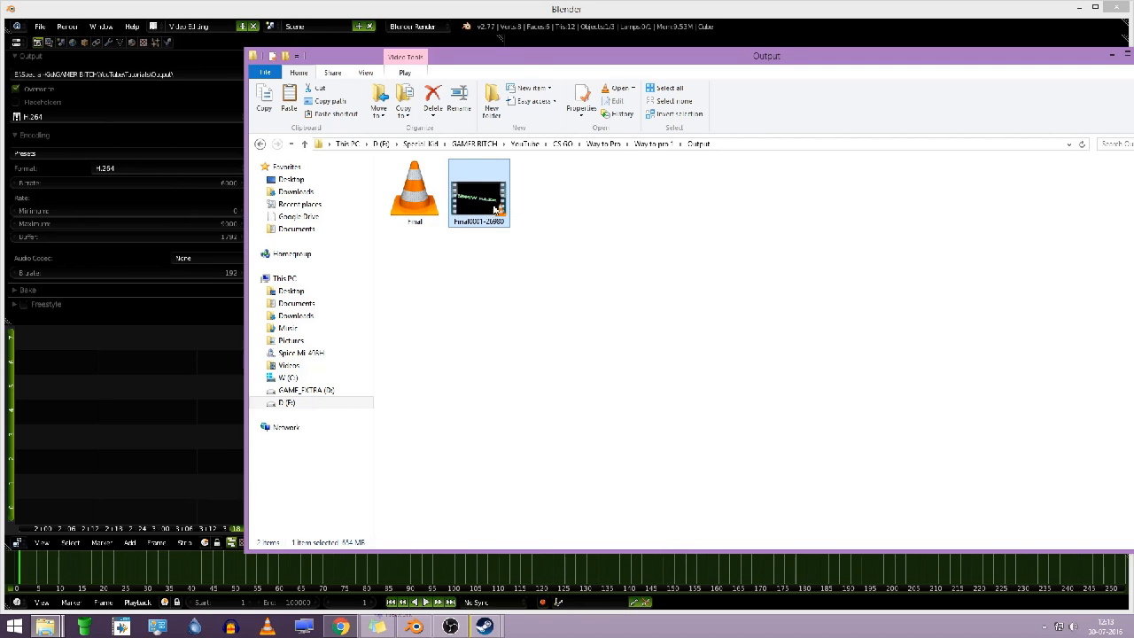
pyautogui.moveTo(522, 69); pyautogui.dragTo(780, 67)
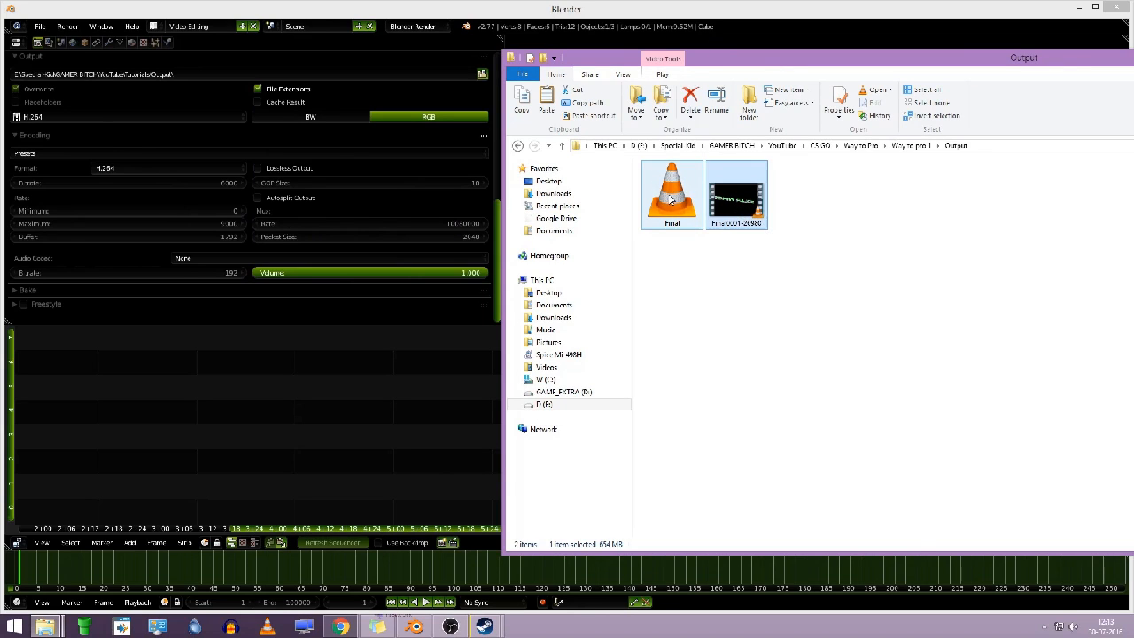
pyautogui.moveTo(664, 198)
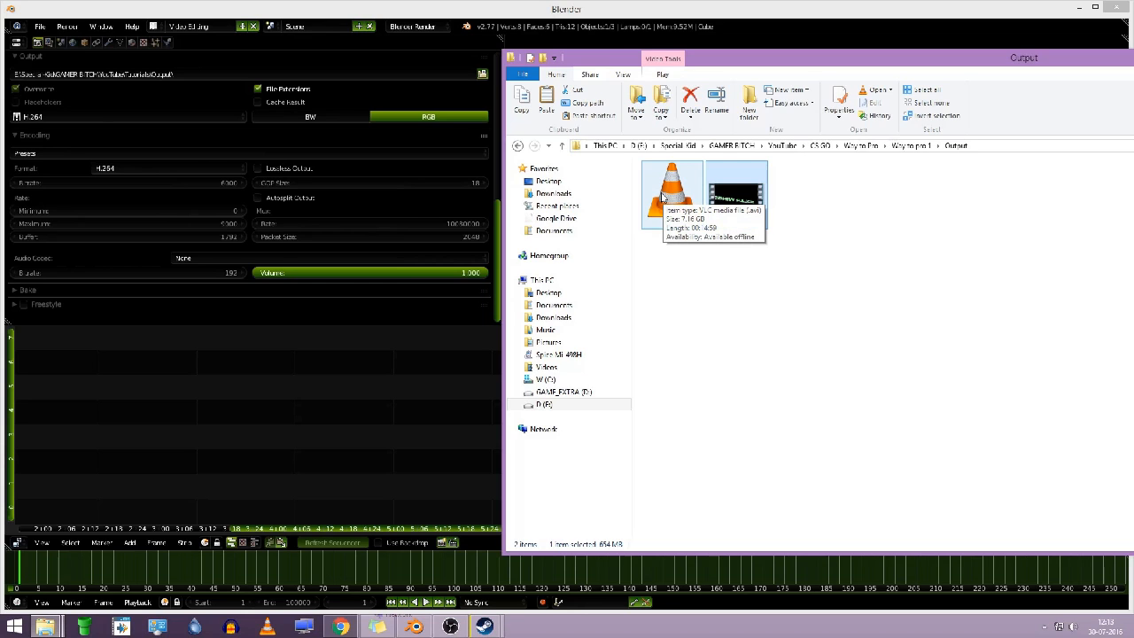
pyautogui.click(721, 309)
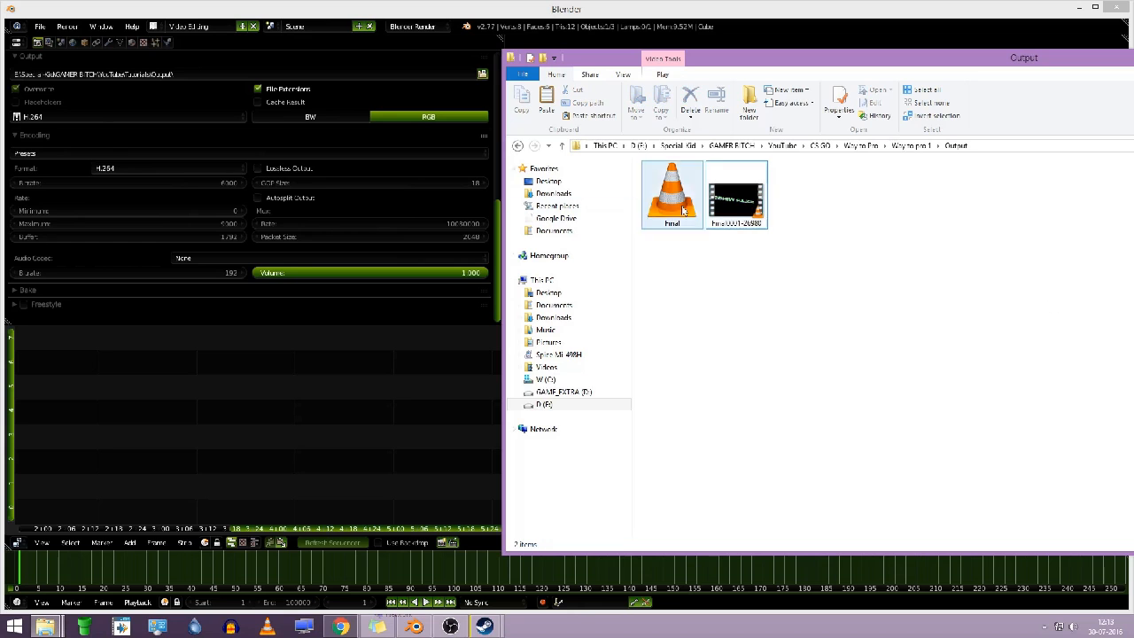
# View the file properties of Final0001-26980 to check its size, and close them.
pyautogui.rightClick(739, 206)
pyautogui.click(784, 410)
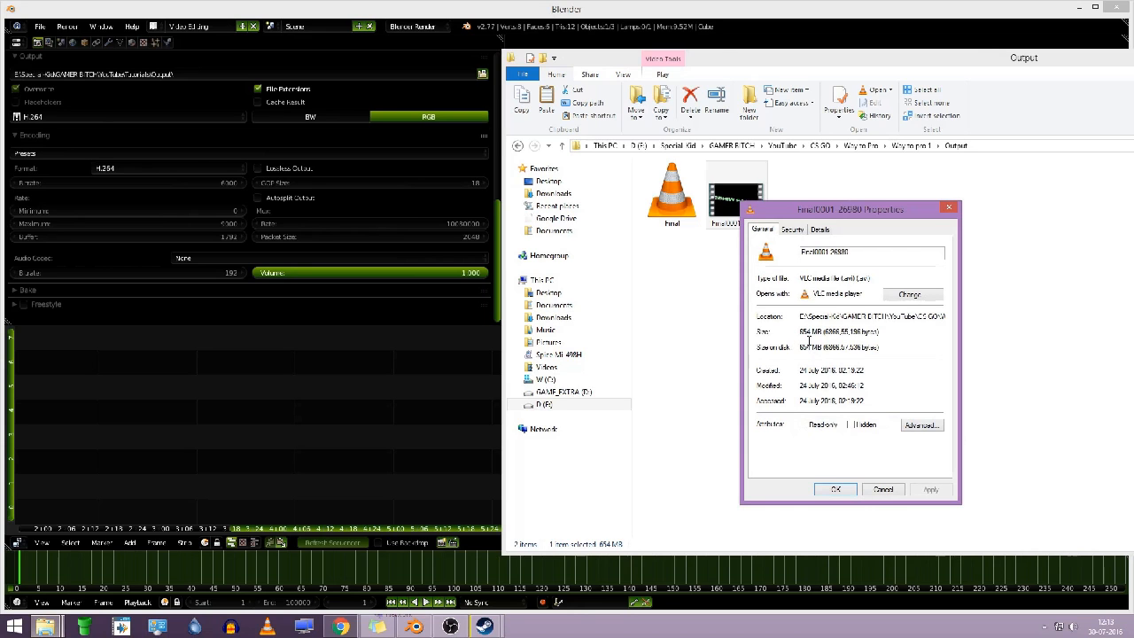
pyautogui.click(952, 215)
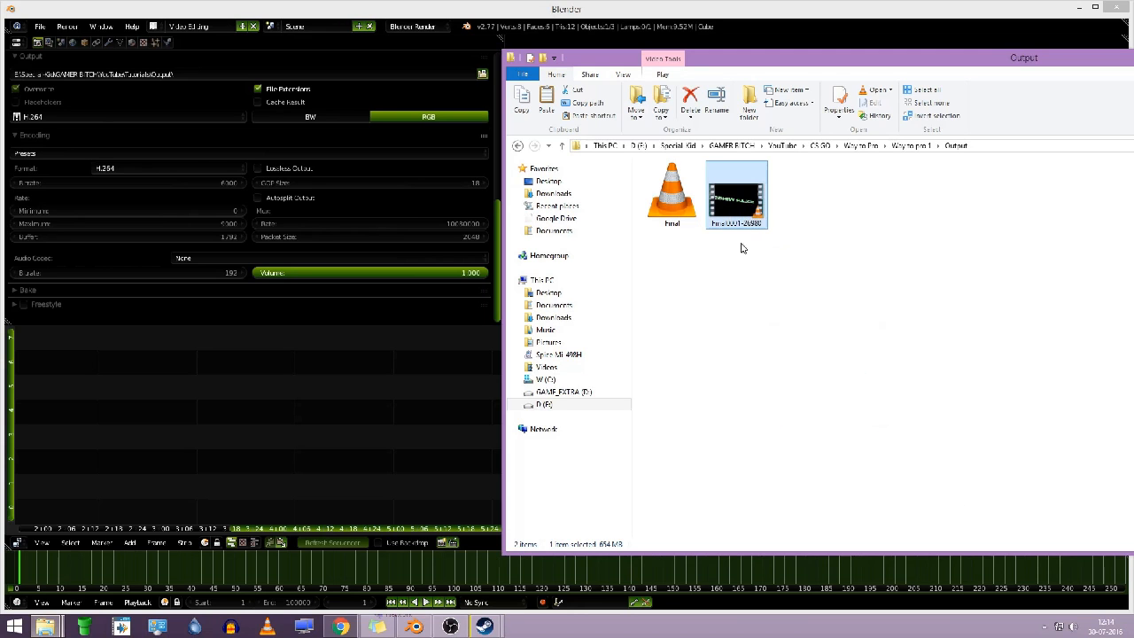
pyautogui.rightClick(737, 204)
pyautogui.click(667, 274)
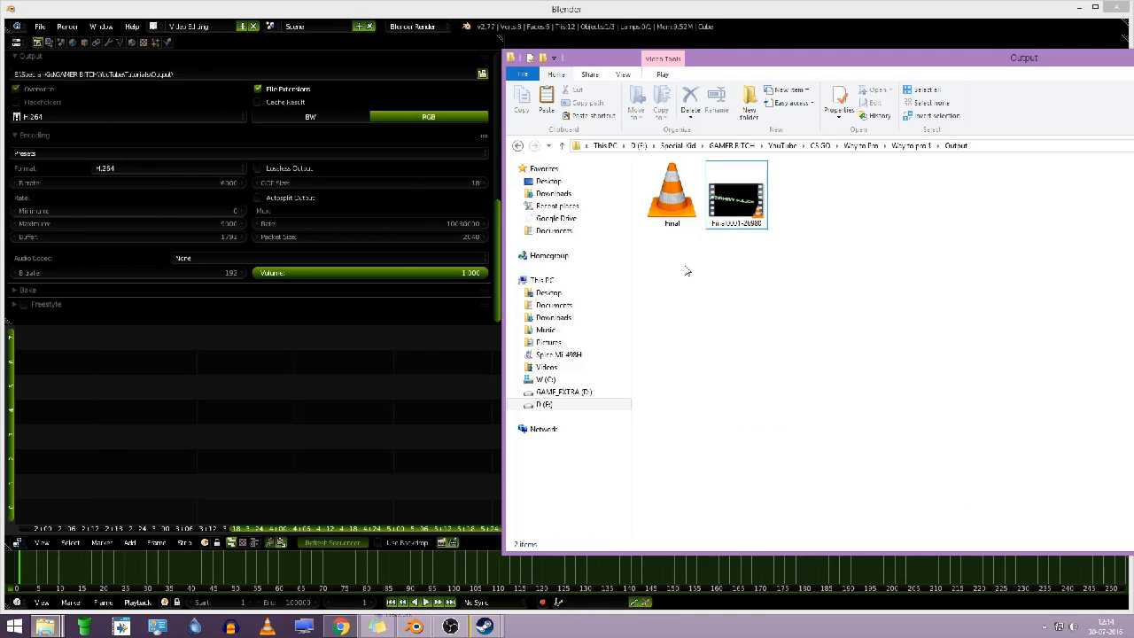
# View the file properties of the Final video to check its size, close them and return to Blender.
pyautogui.click(670, 198)
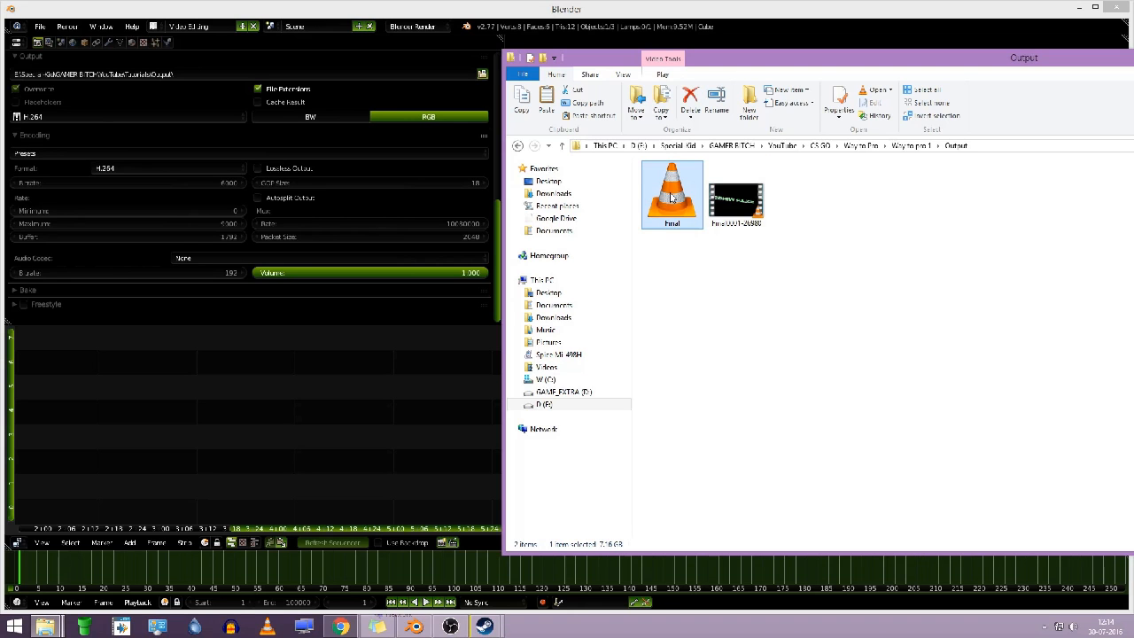
pyautogui.rightClick(670, 193)
pyautogui.click(702, 404)
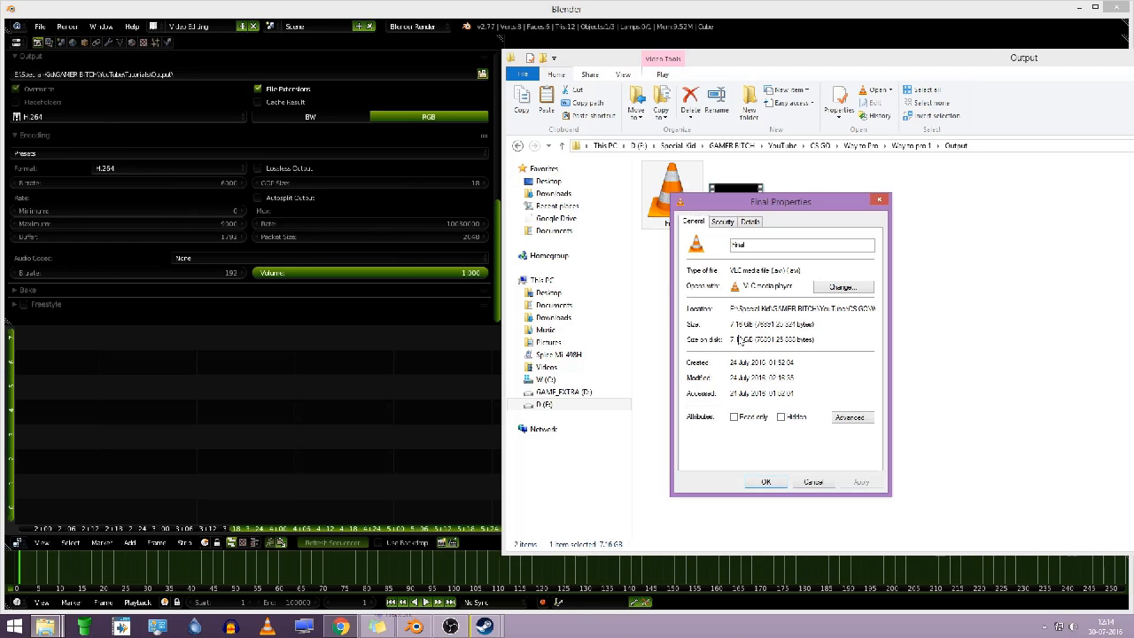
pyautogui.click(877, 201)
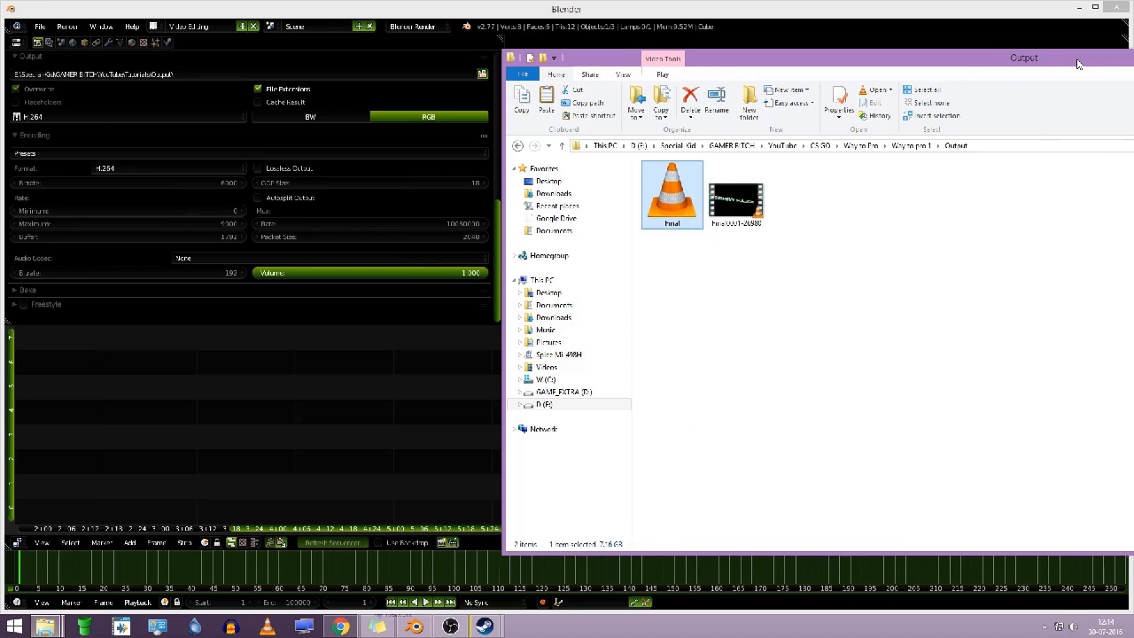
pyautogui.moveTo(1078, 64); pyautogui.dragTo(826, 117)
pyautogui.click(805, 99)
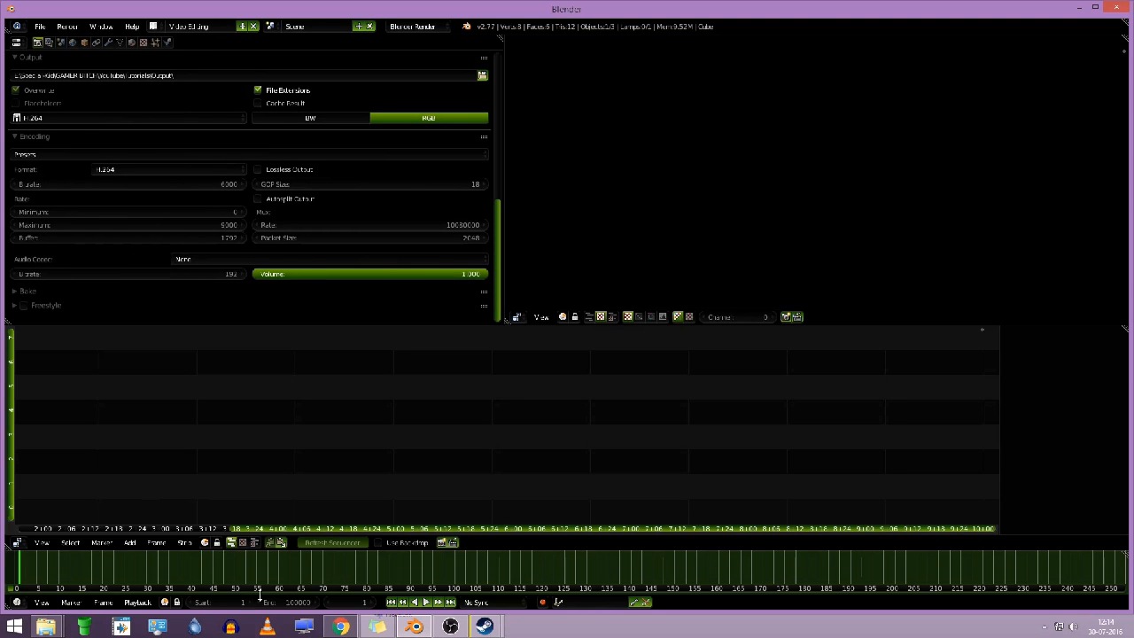
pyautogui.click(48, 627)
pyautogui.click(151, 369)
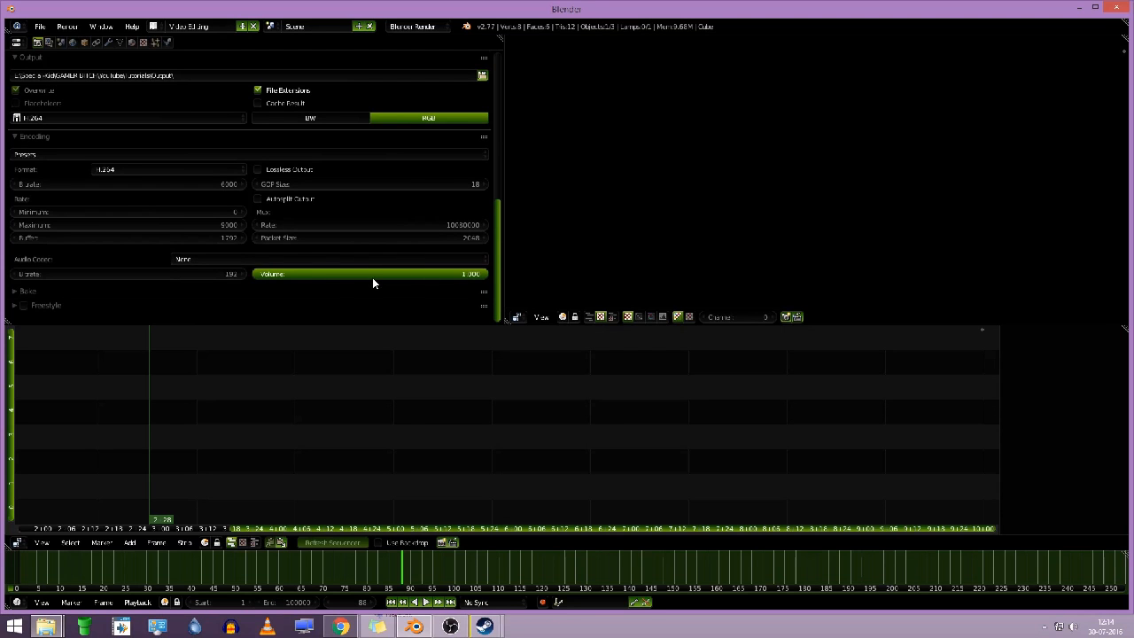
pyautogui.click(442, 277)
pyautogui.click(309, 279)
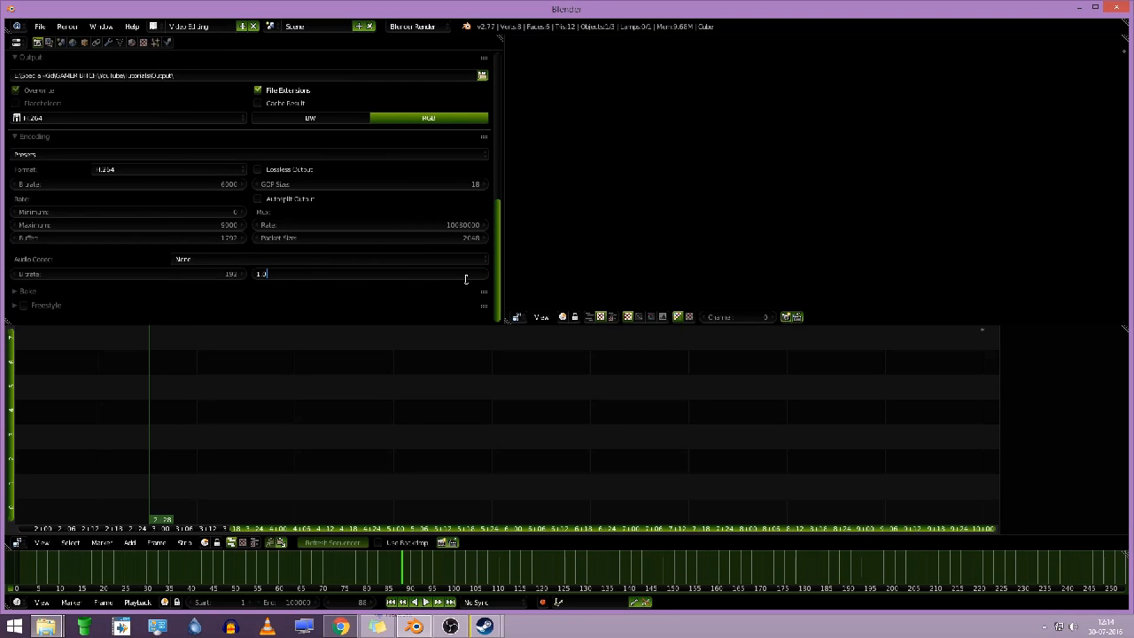
pyautogui.press('Return')
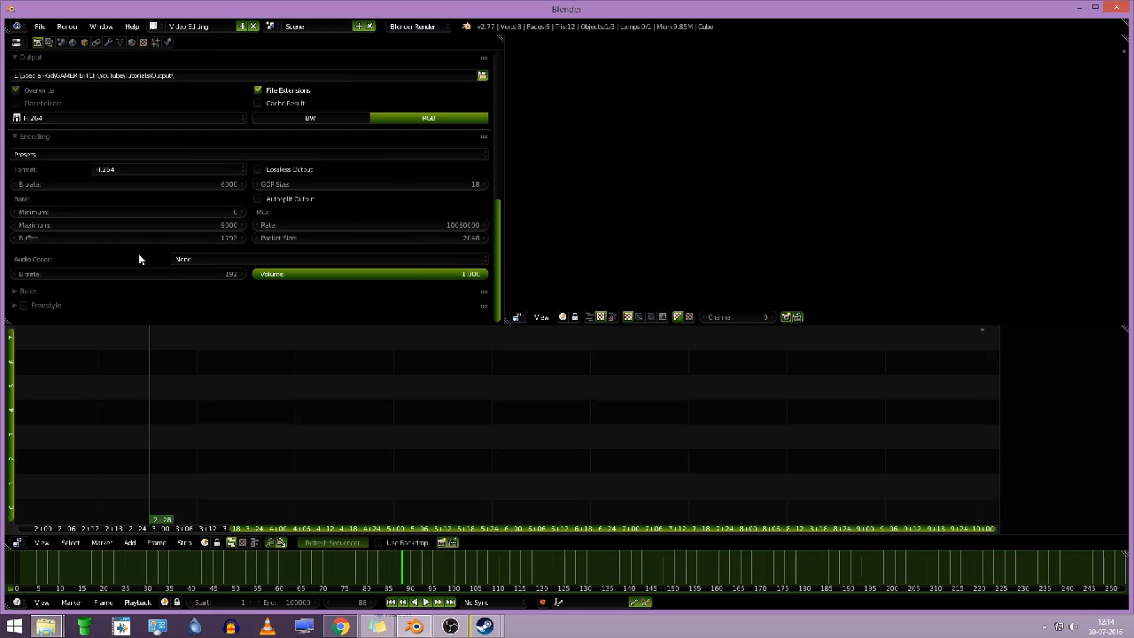
# Set the audio codec of the render output to AAC.
pyautogui.click(207, 258)
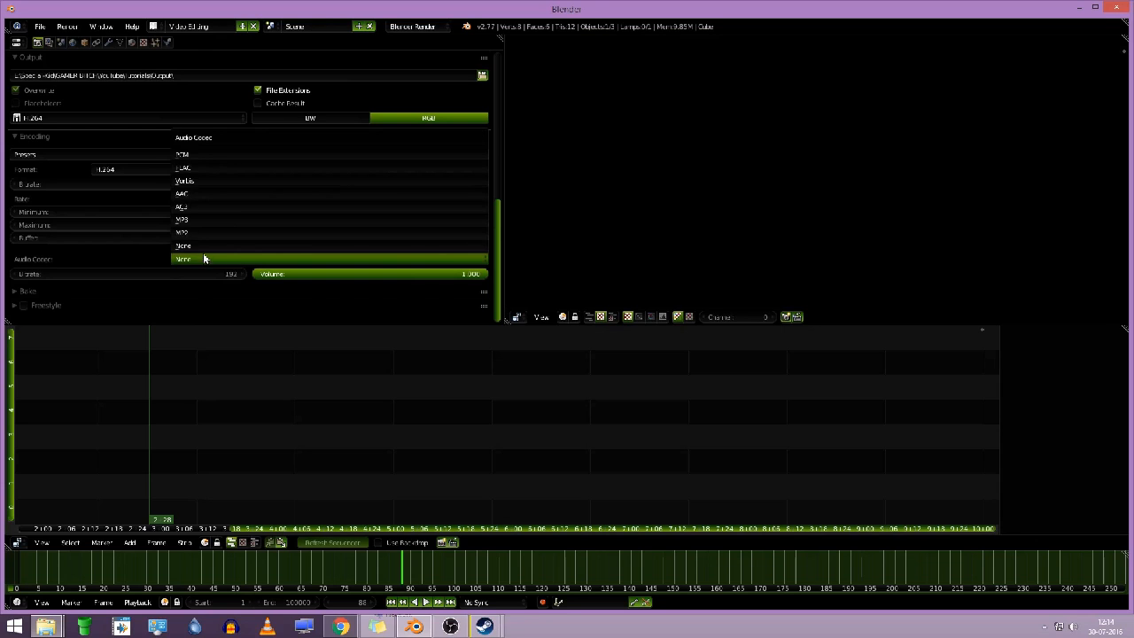
pyautogui.click(196, 197)
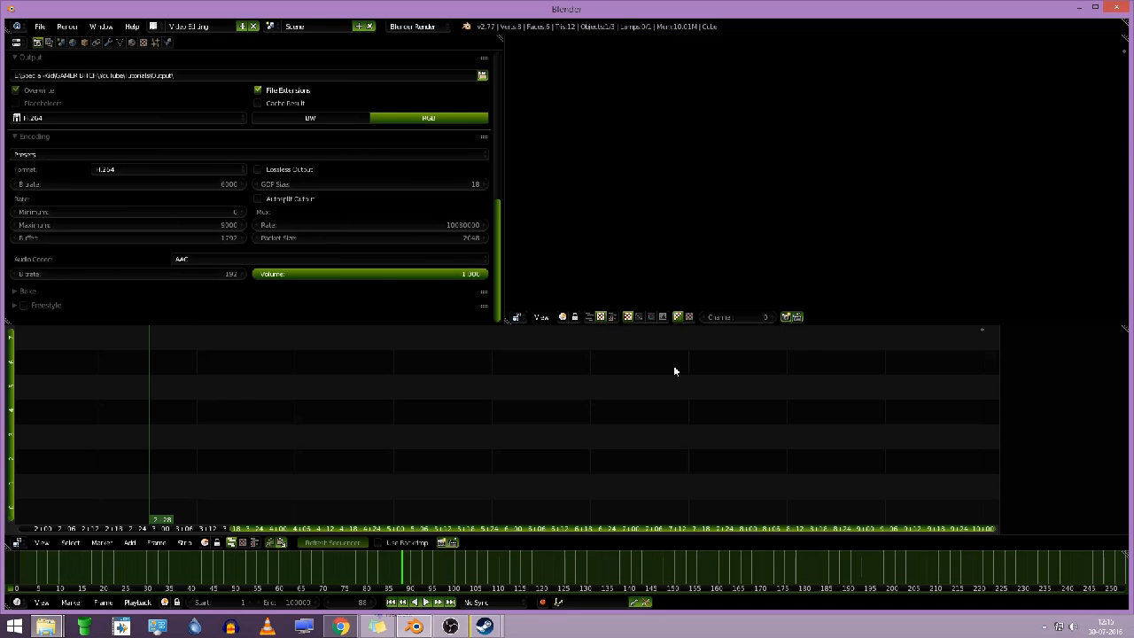
# Check the video and audio details in the source clip's already open properties window, and close it.
pyautogui.moveTo(46, 626)
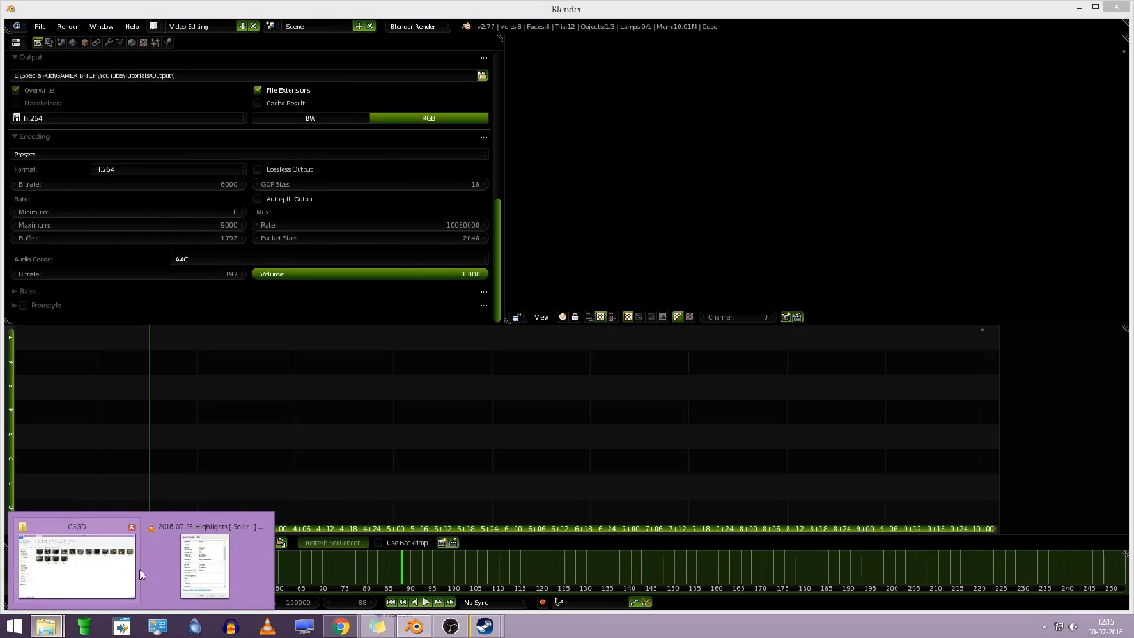
pyautogui.click(203, 567)
pyautogui.scroll(2, 866, 366)
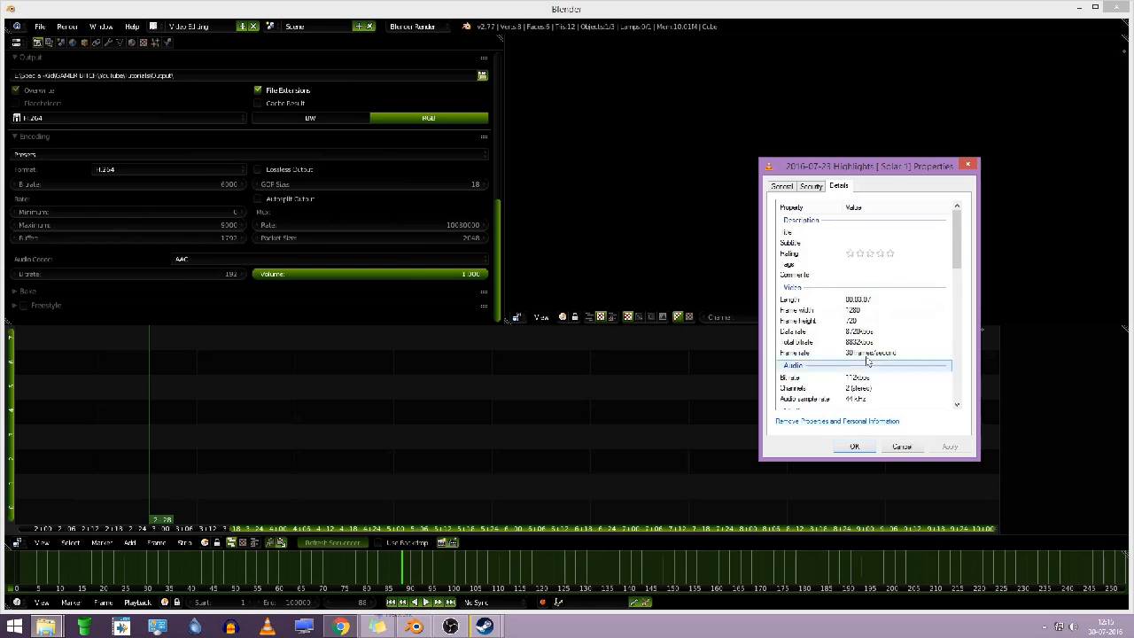
pyautogui.scroll(-4, 862, 358)
pyautogui.scroll(3, 855, 355)
pyautogui.click(968, 164)
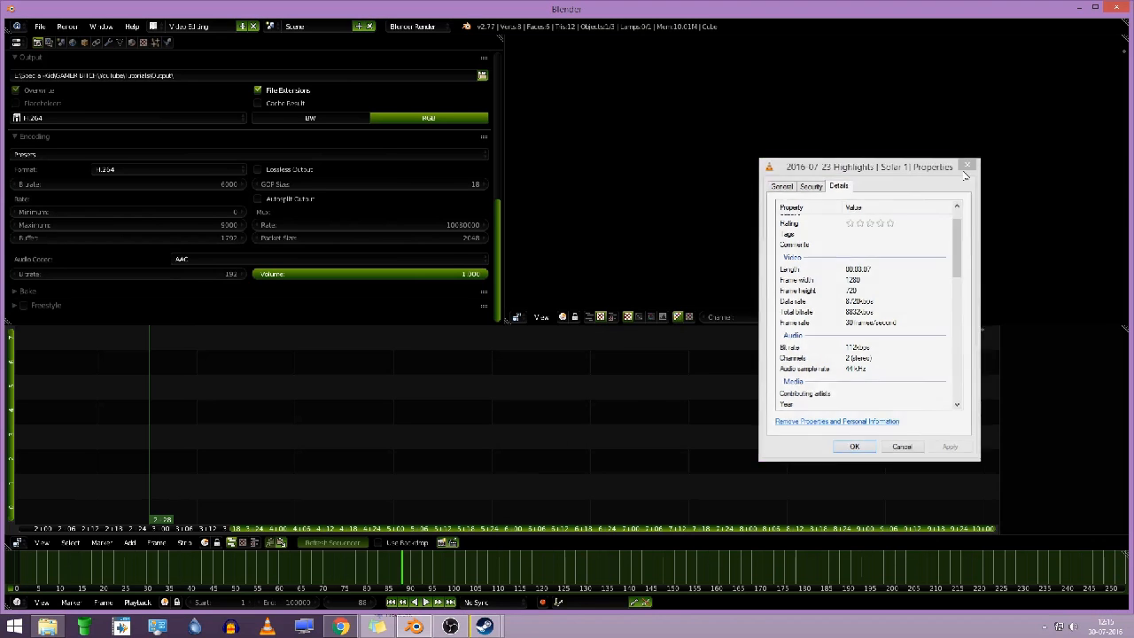
# Reopen the details of the 2016-07-23 Highlights [Solar 1] clip and examine its audio bit rate beside the encoding settings.
pyautogui.click(46, 626)
pyautogui.rightClick(653, 416)
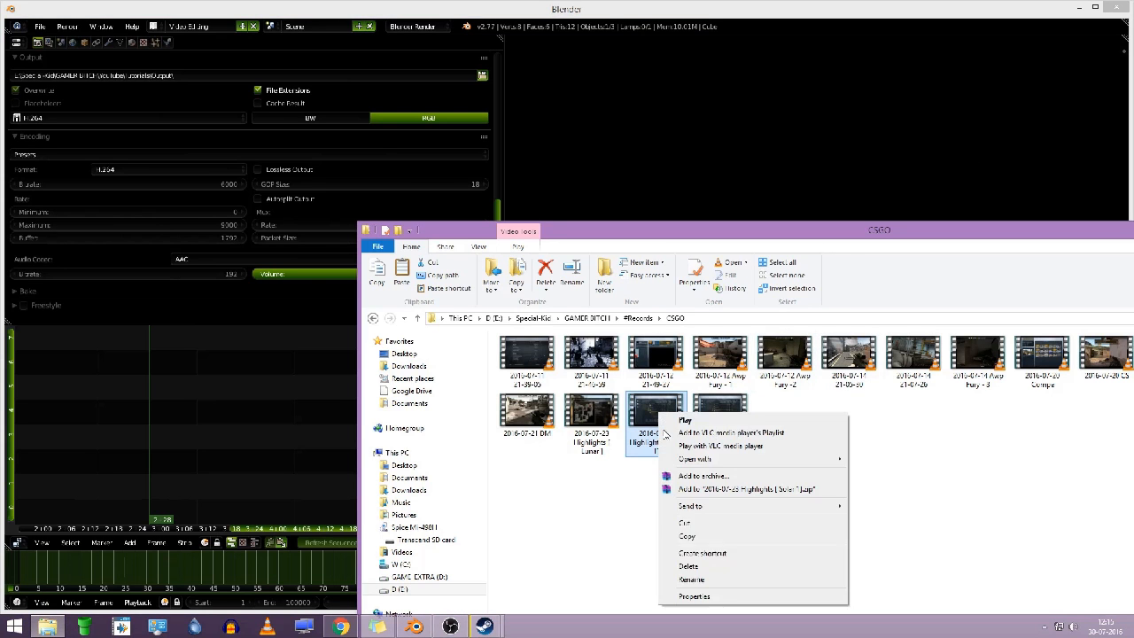
pyautogui.click(686, 598)
pyautogui.click(738, 337)
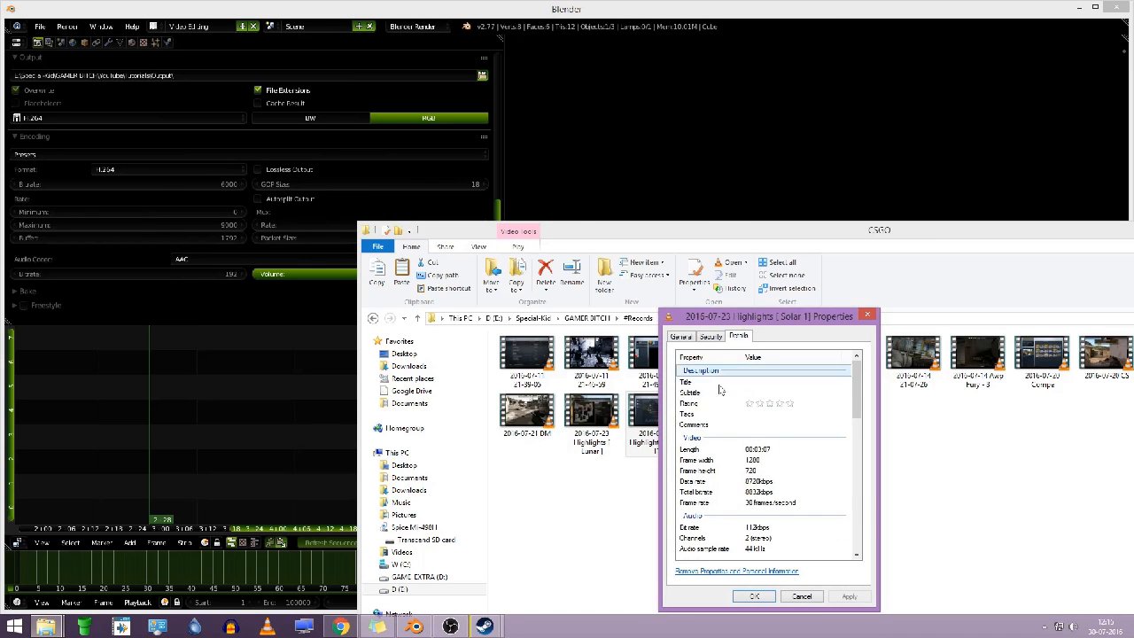
pyautogui.moveTo(788, 316); pyautogui.dragTo(521, 108)
pyautogui.scroll(-3, 520, 328)
pyautogui.scroll(-2, 521, 328)
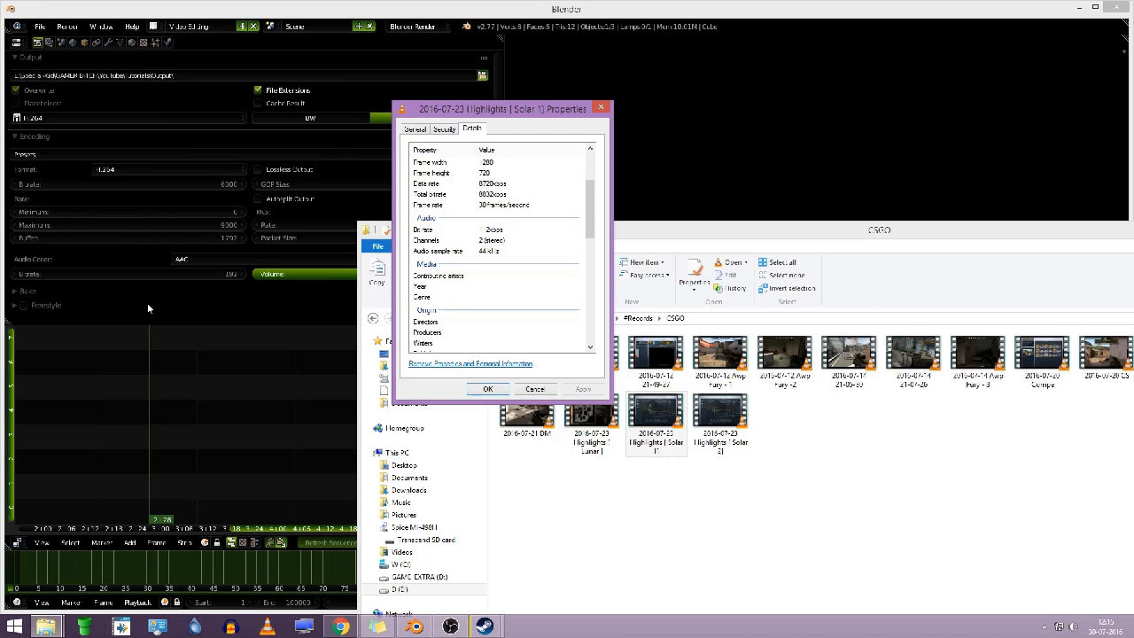
# Set the audio bitrate of the render encoding to 128.
pyautogui.click(181, 273)
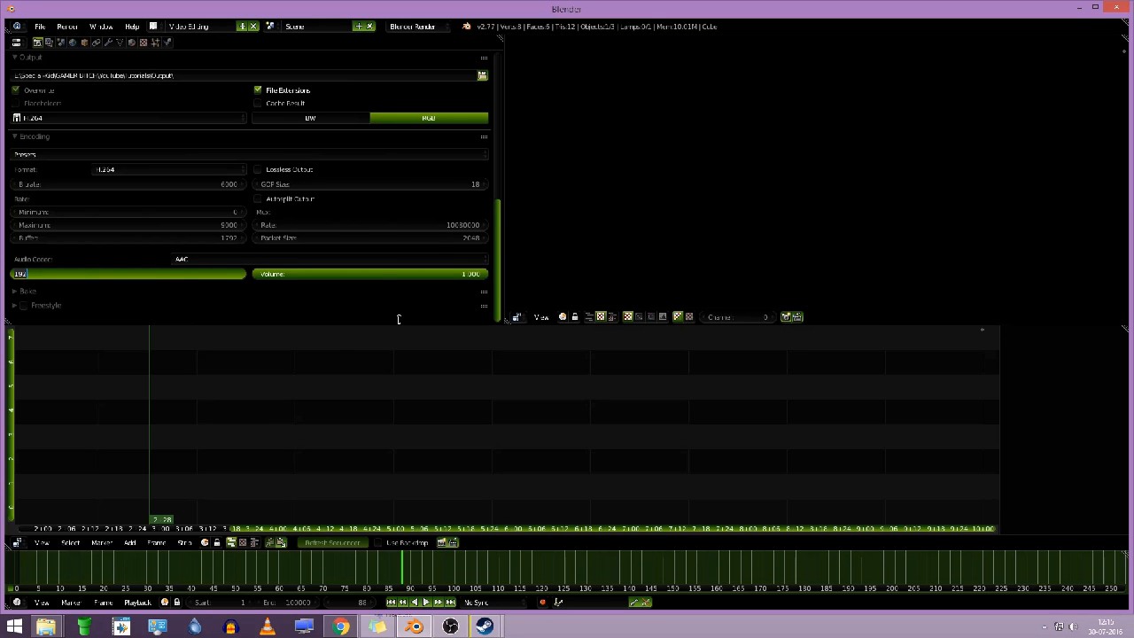
pyautogui.write('128')
pyautogui.press('Return')
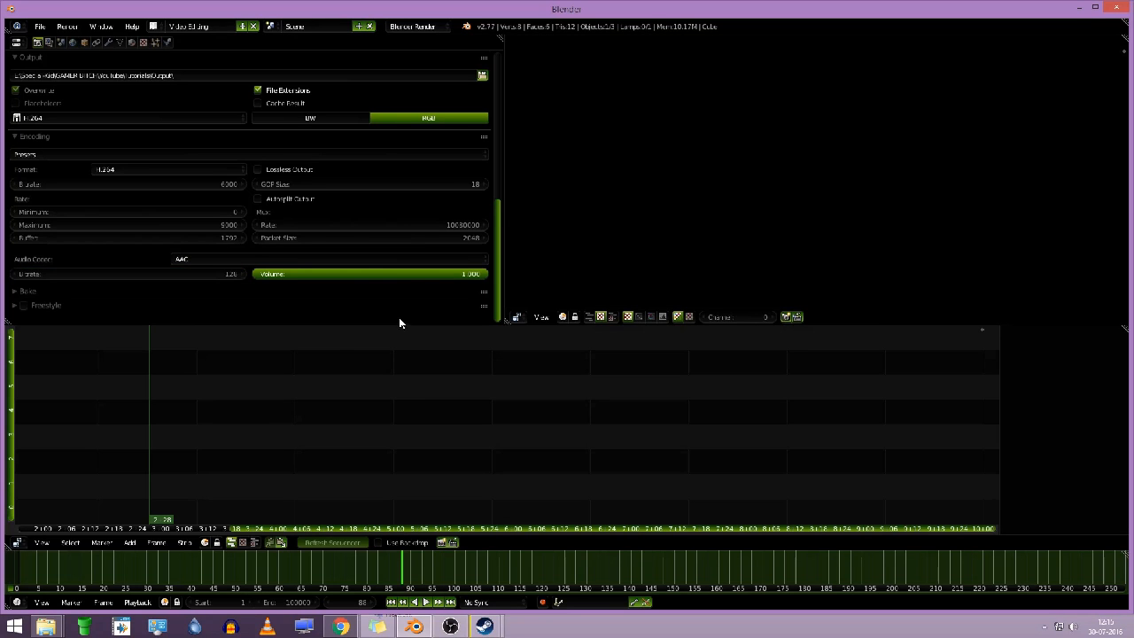
# Compare the data rate and total bitrate of the 2016-07-23 Highlights [Solar 1] clip with the render encoding's maximum rate, and close the clip's properties.
pyautogui.scroll(1, 359, 238)
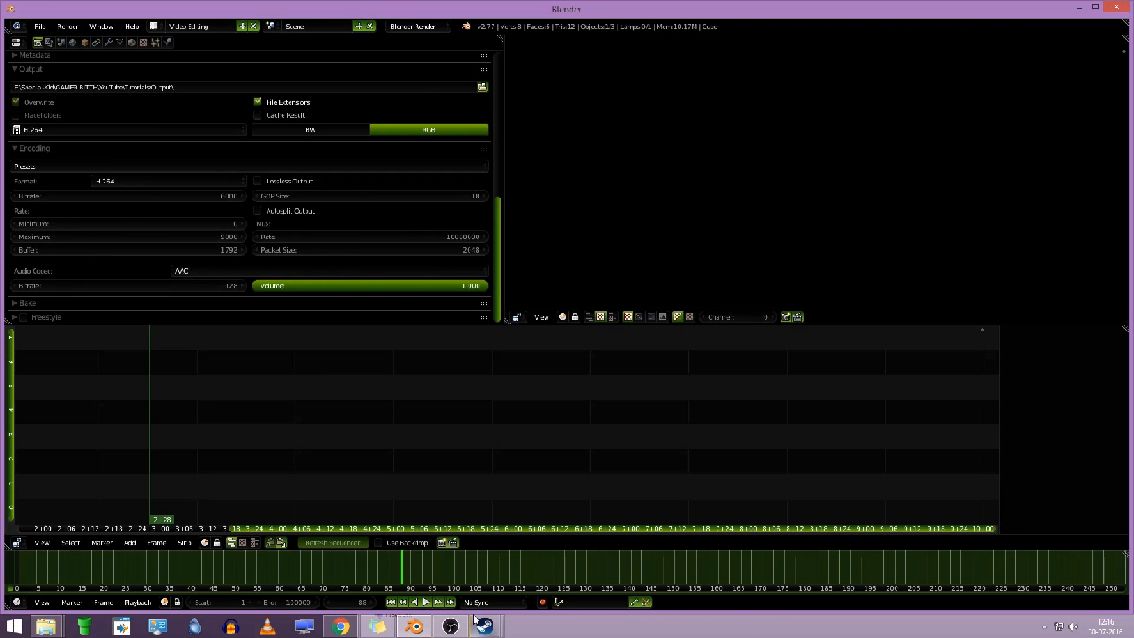
pyautogui.click(268, 626)
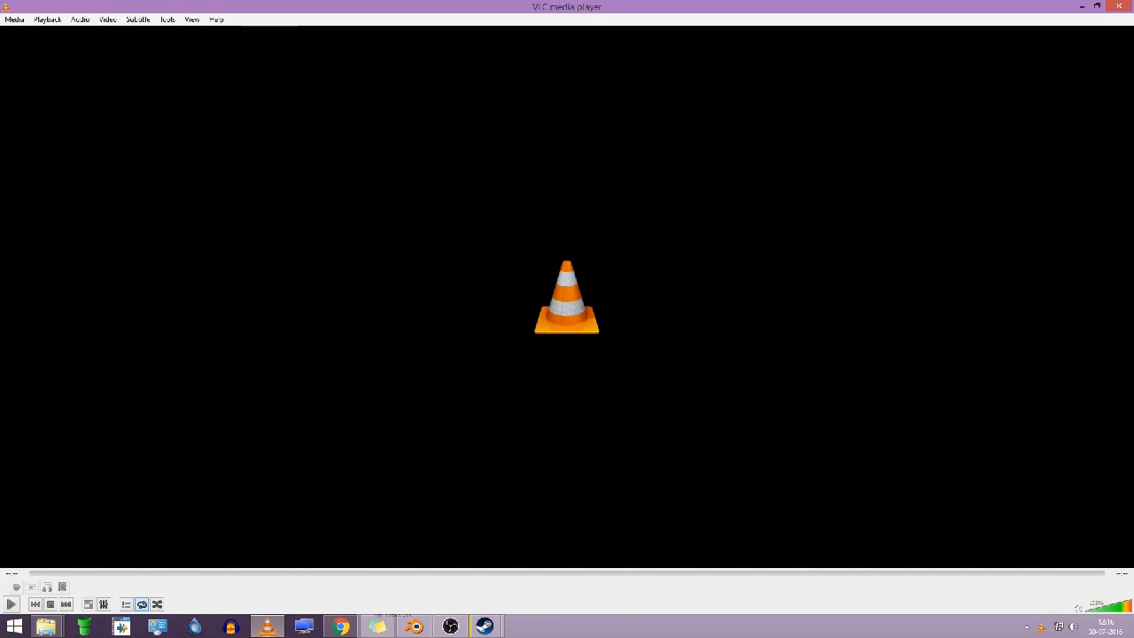
pyautogui.click(1122, 8)
pyautogui.click(52, 626)
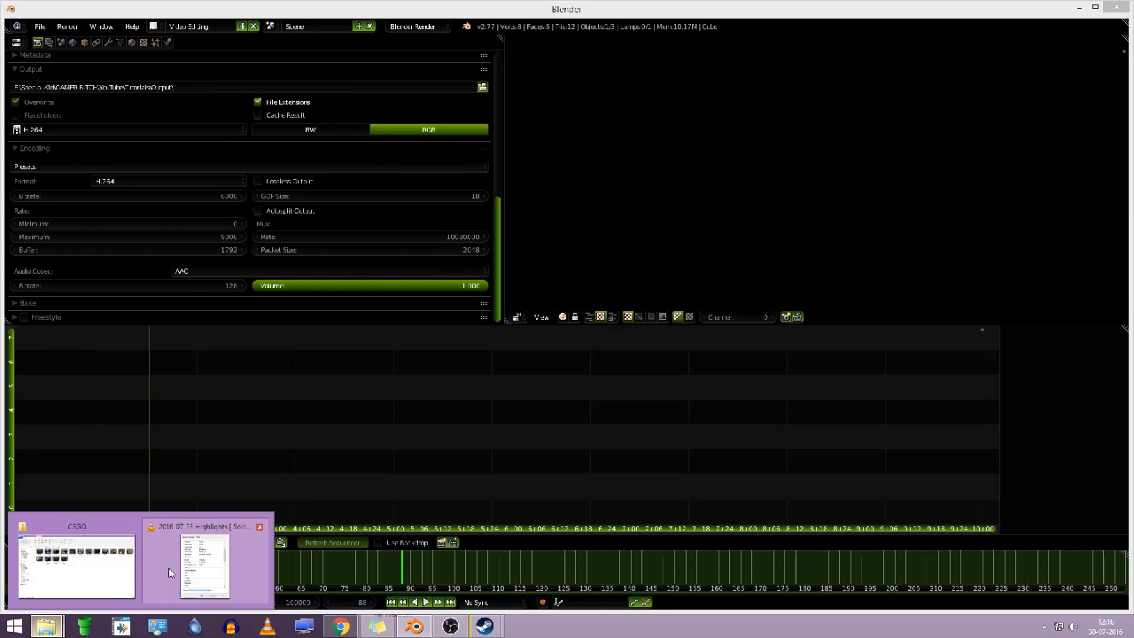
pyautogui.click(190, 568)
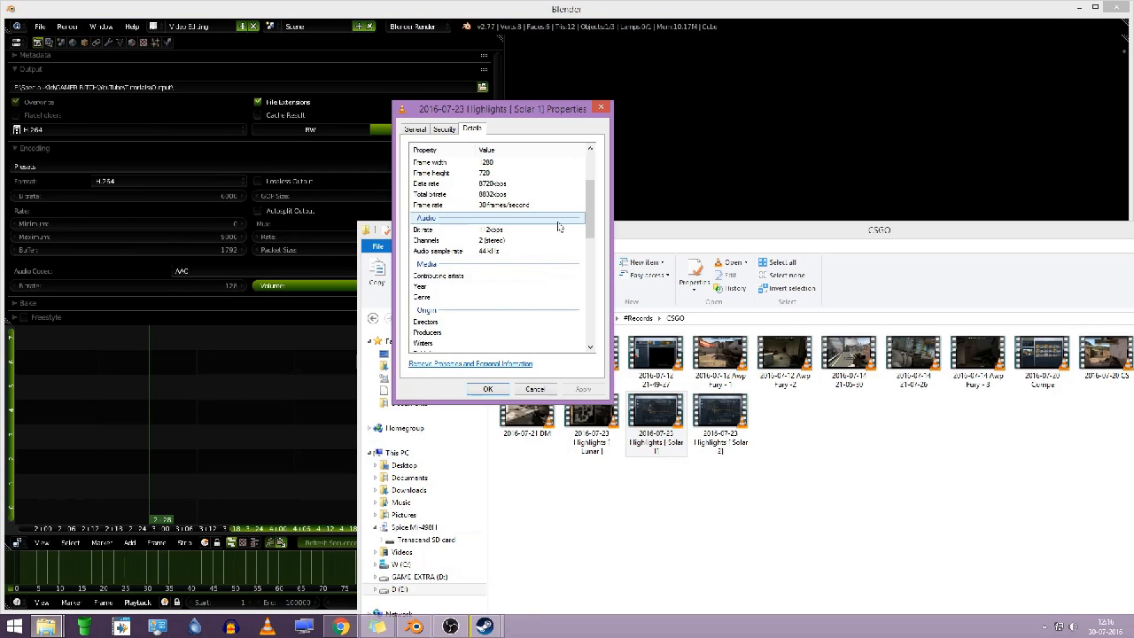
pyautogui.scroll(1, 506, 254)
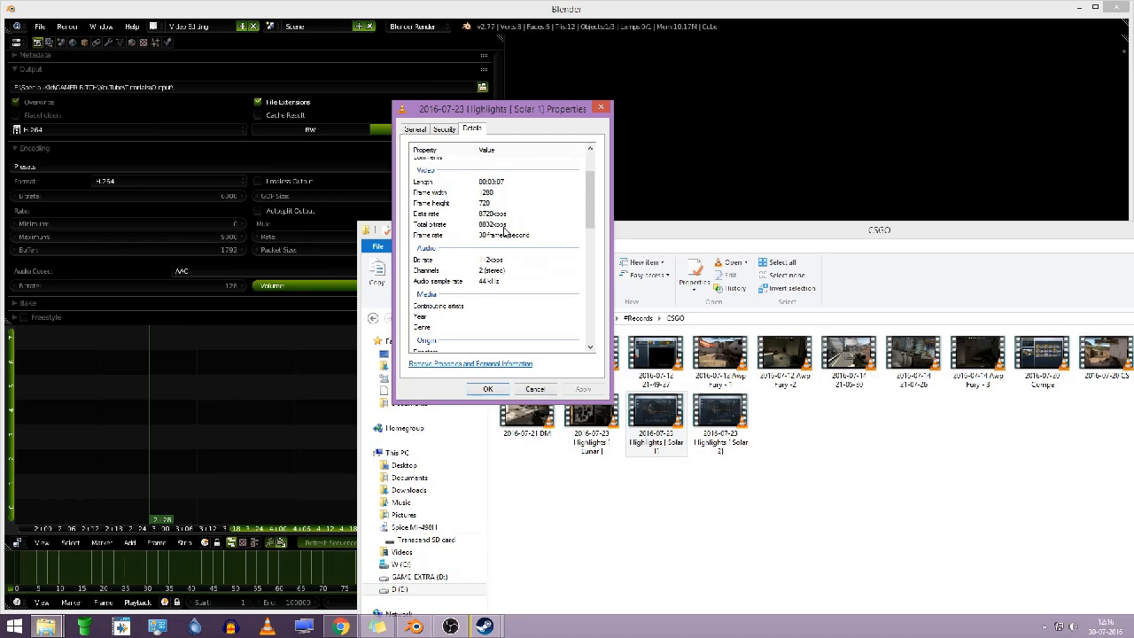
pyautogui.click(121, 269)
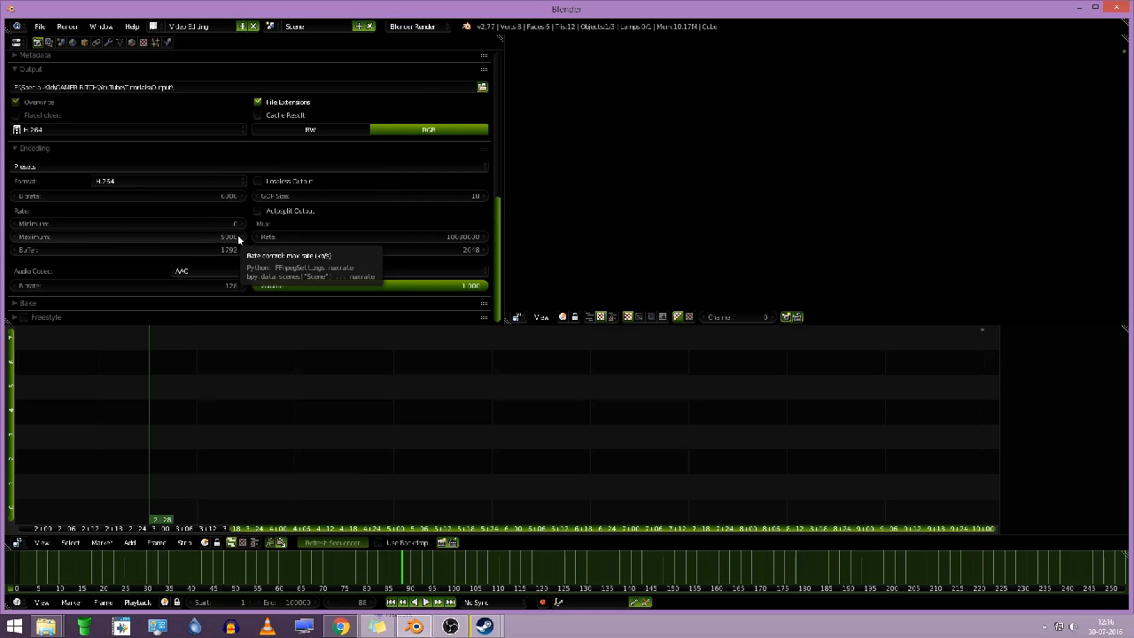
pyautogui.moveTo(46, 626)
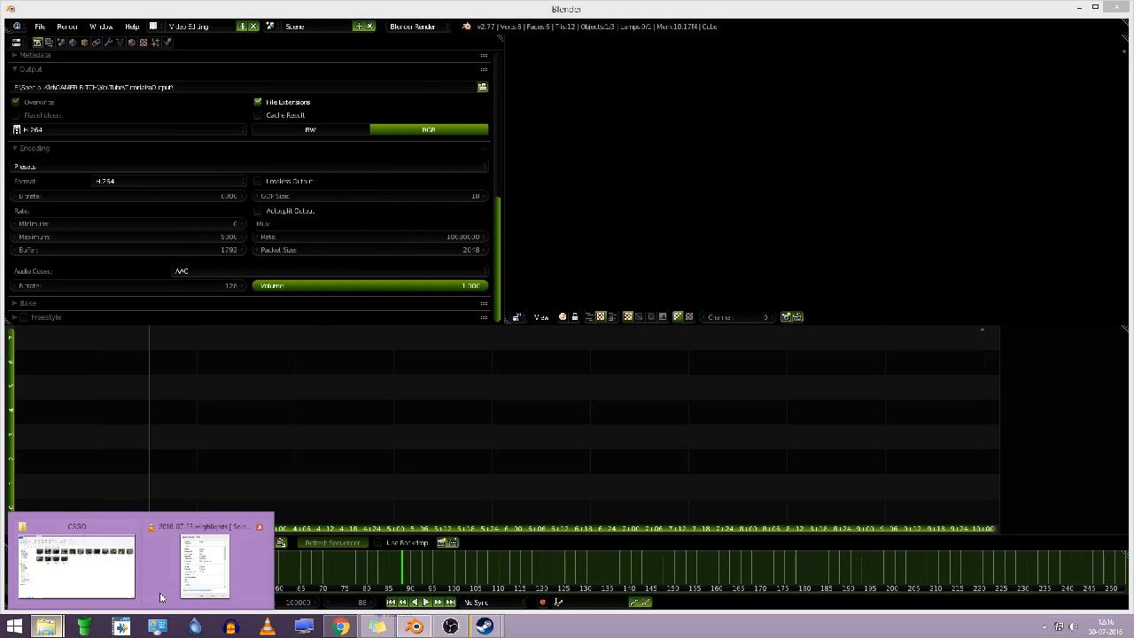
pyautogui.click(213, 567)
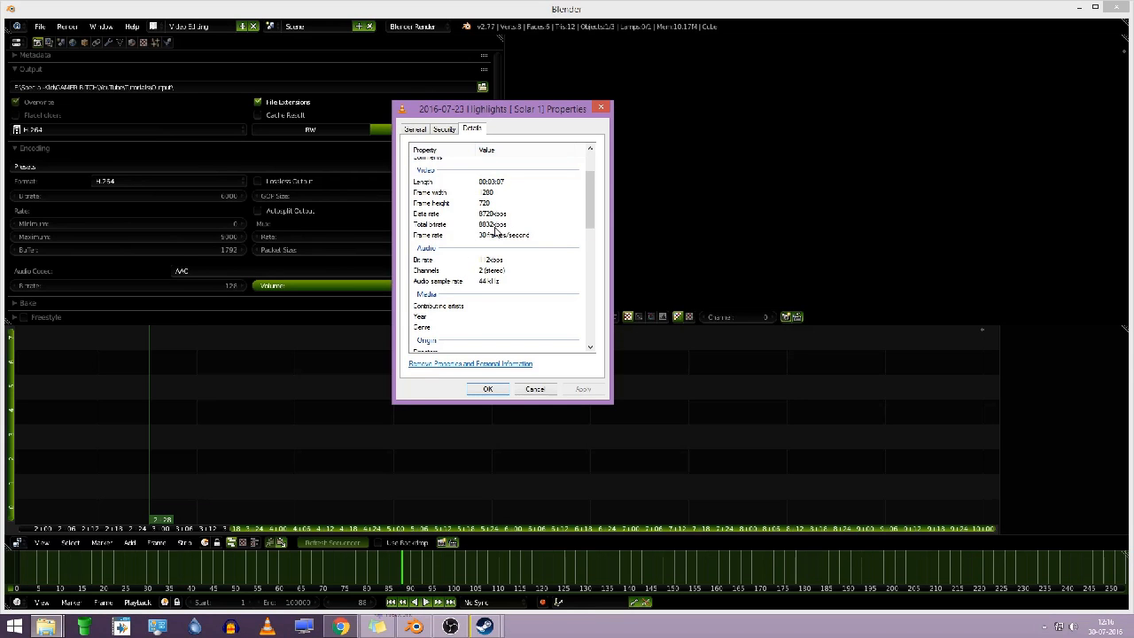
pyautogui.click(601, 108)
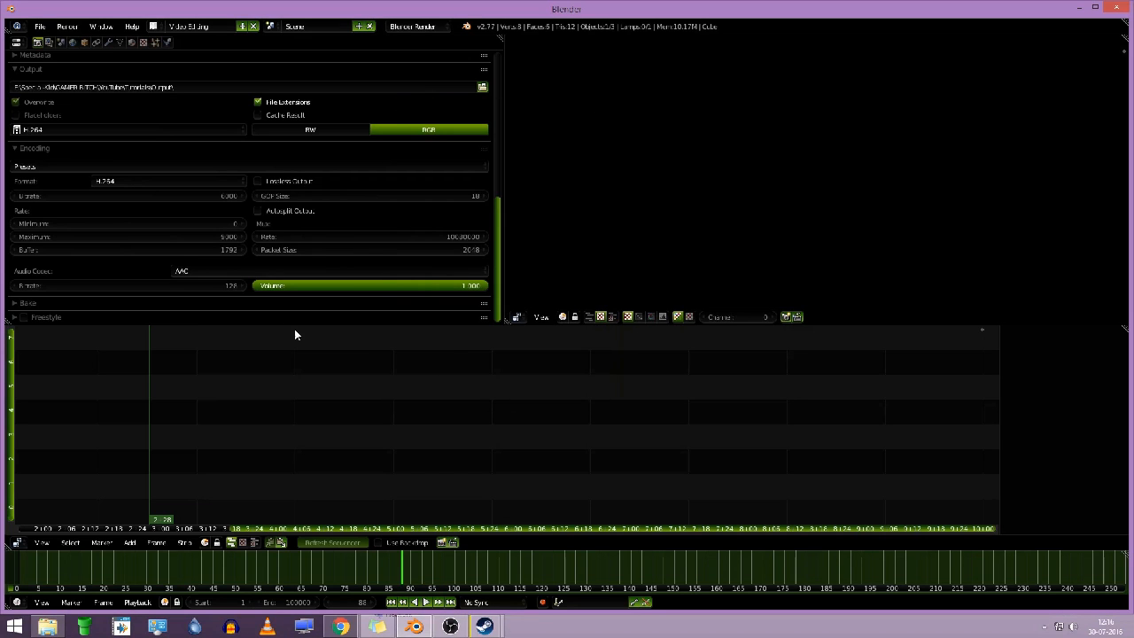